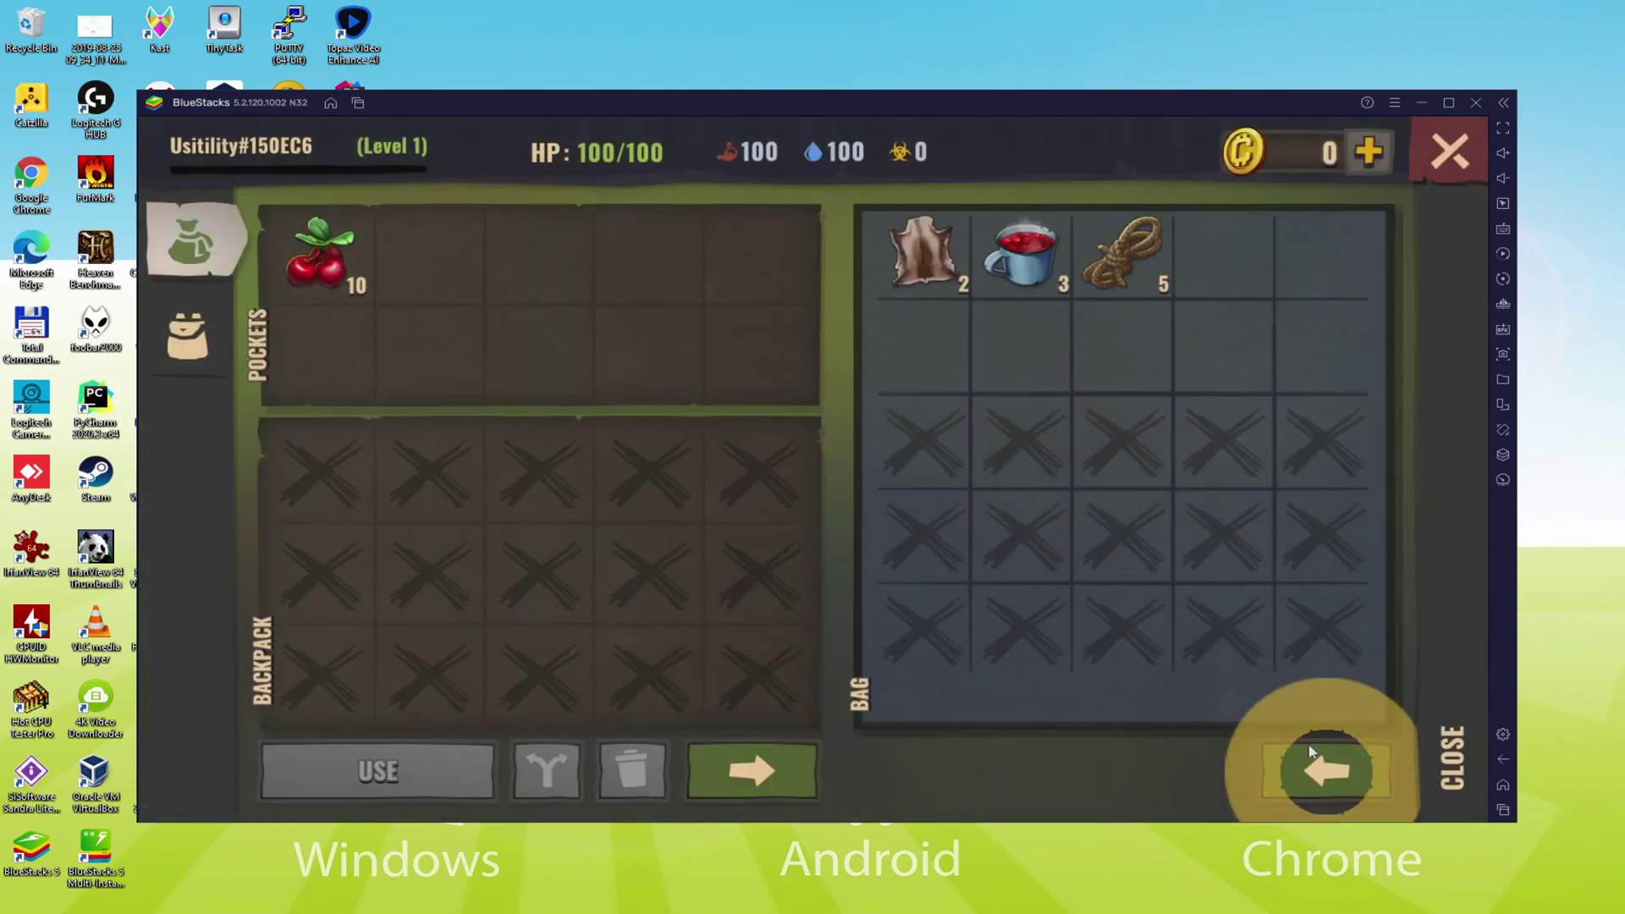
- Transfer all the bag's contents into the pockets and swing the spiked bat
click(1311, 748)
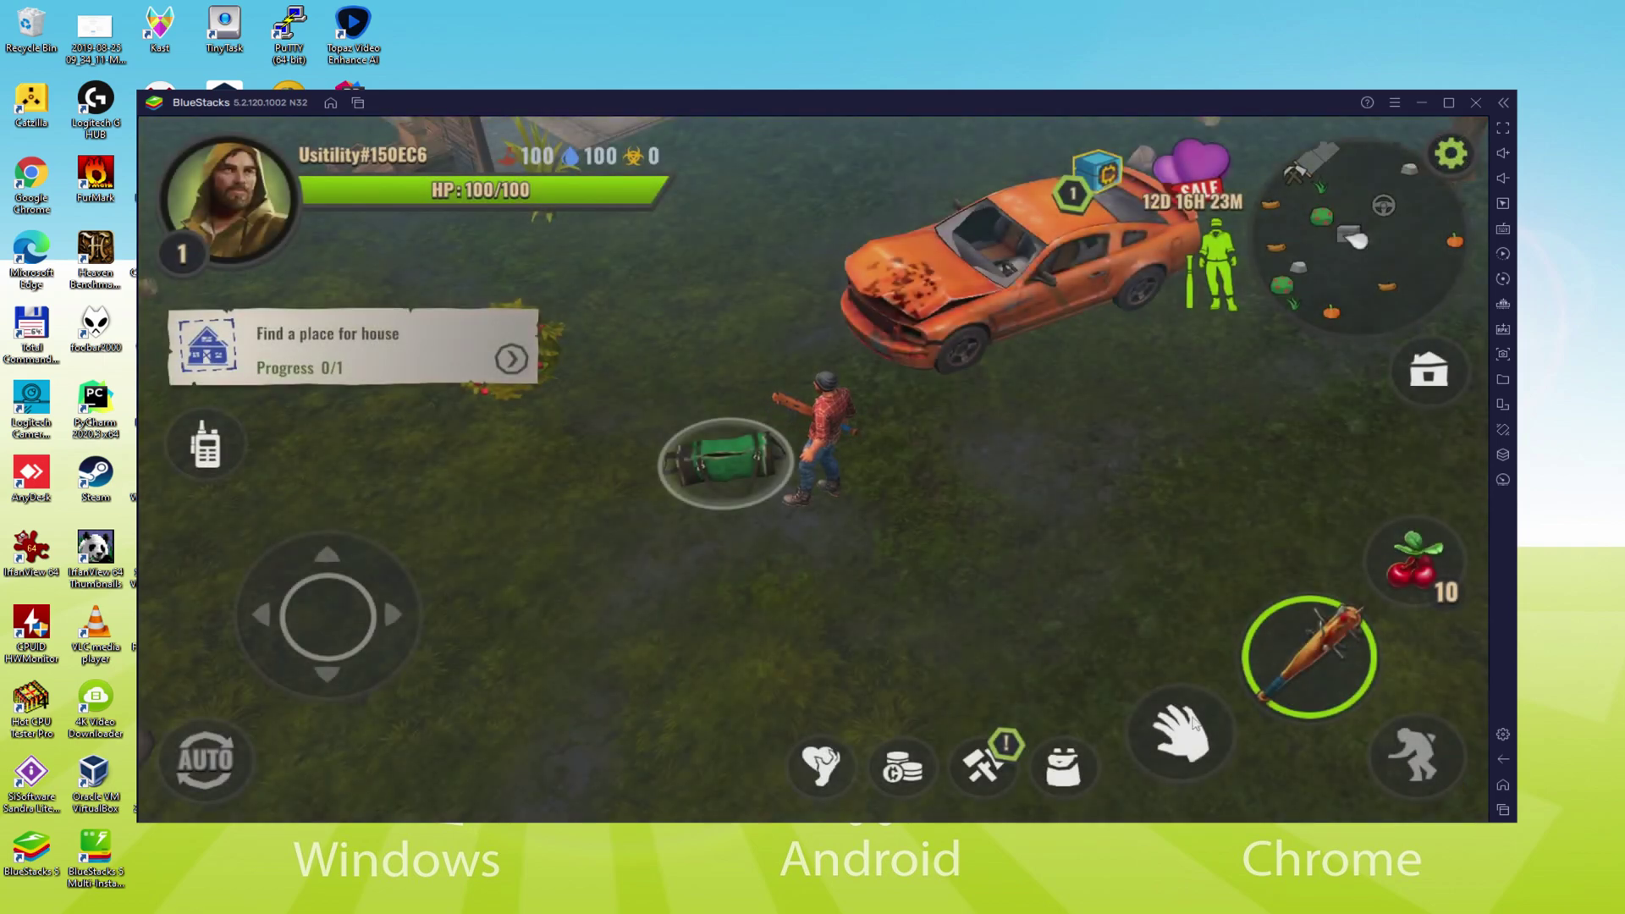
click(1338, 659)
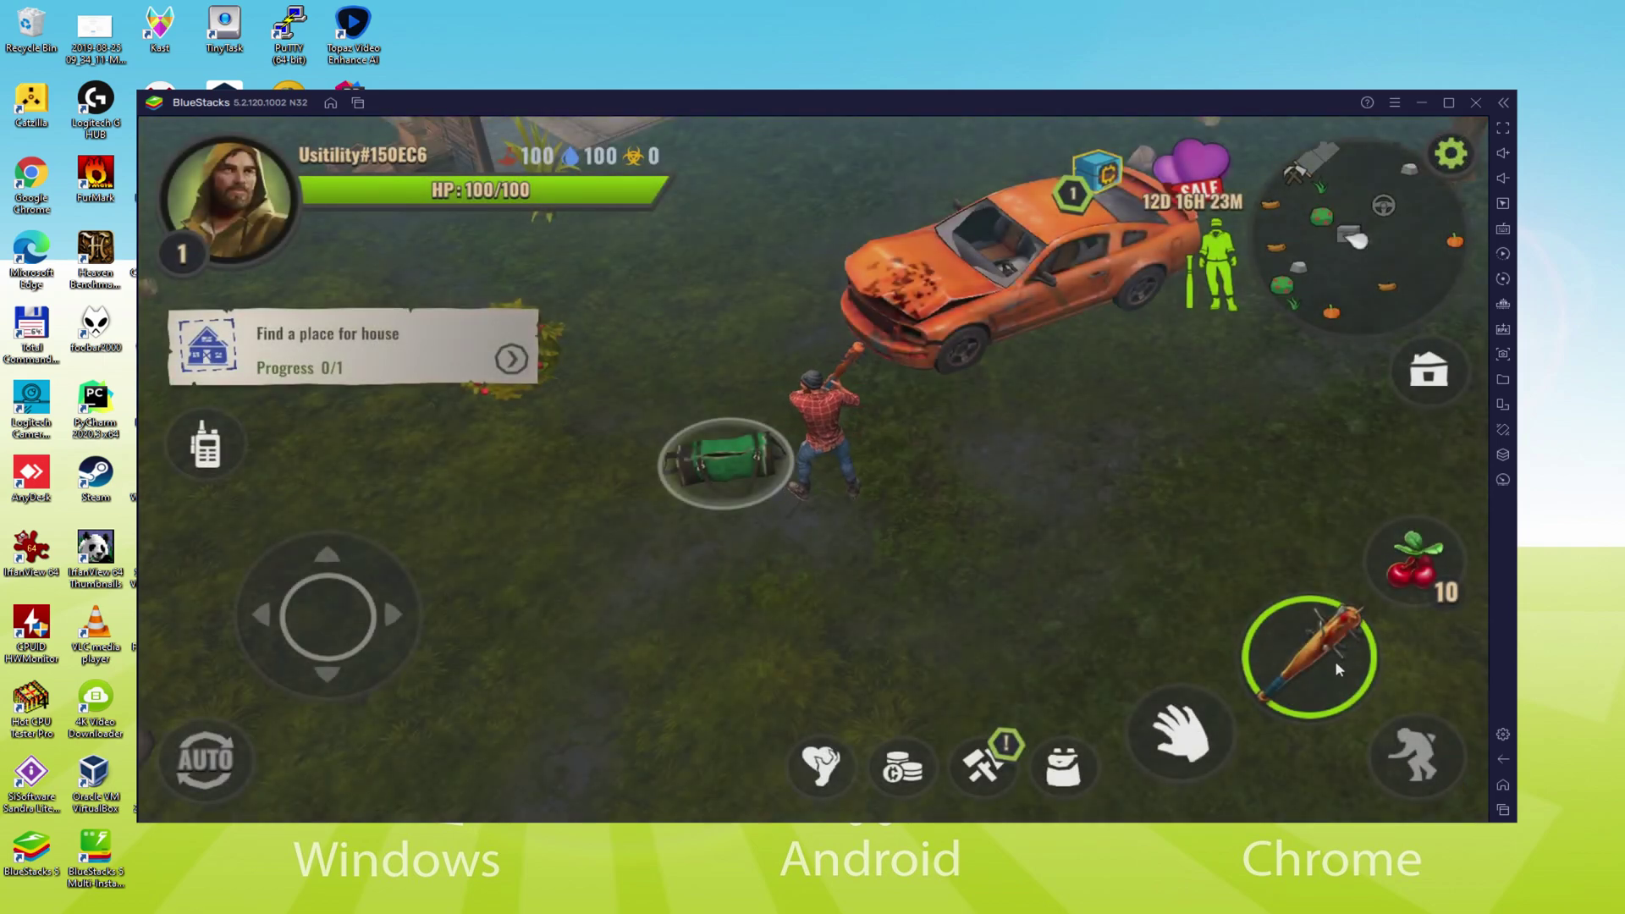
- Walk to the marked pine log and the nearby stone and collect both
key(a)
key(s)
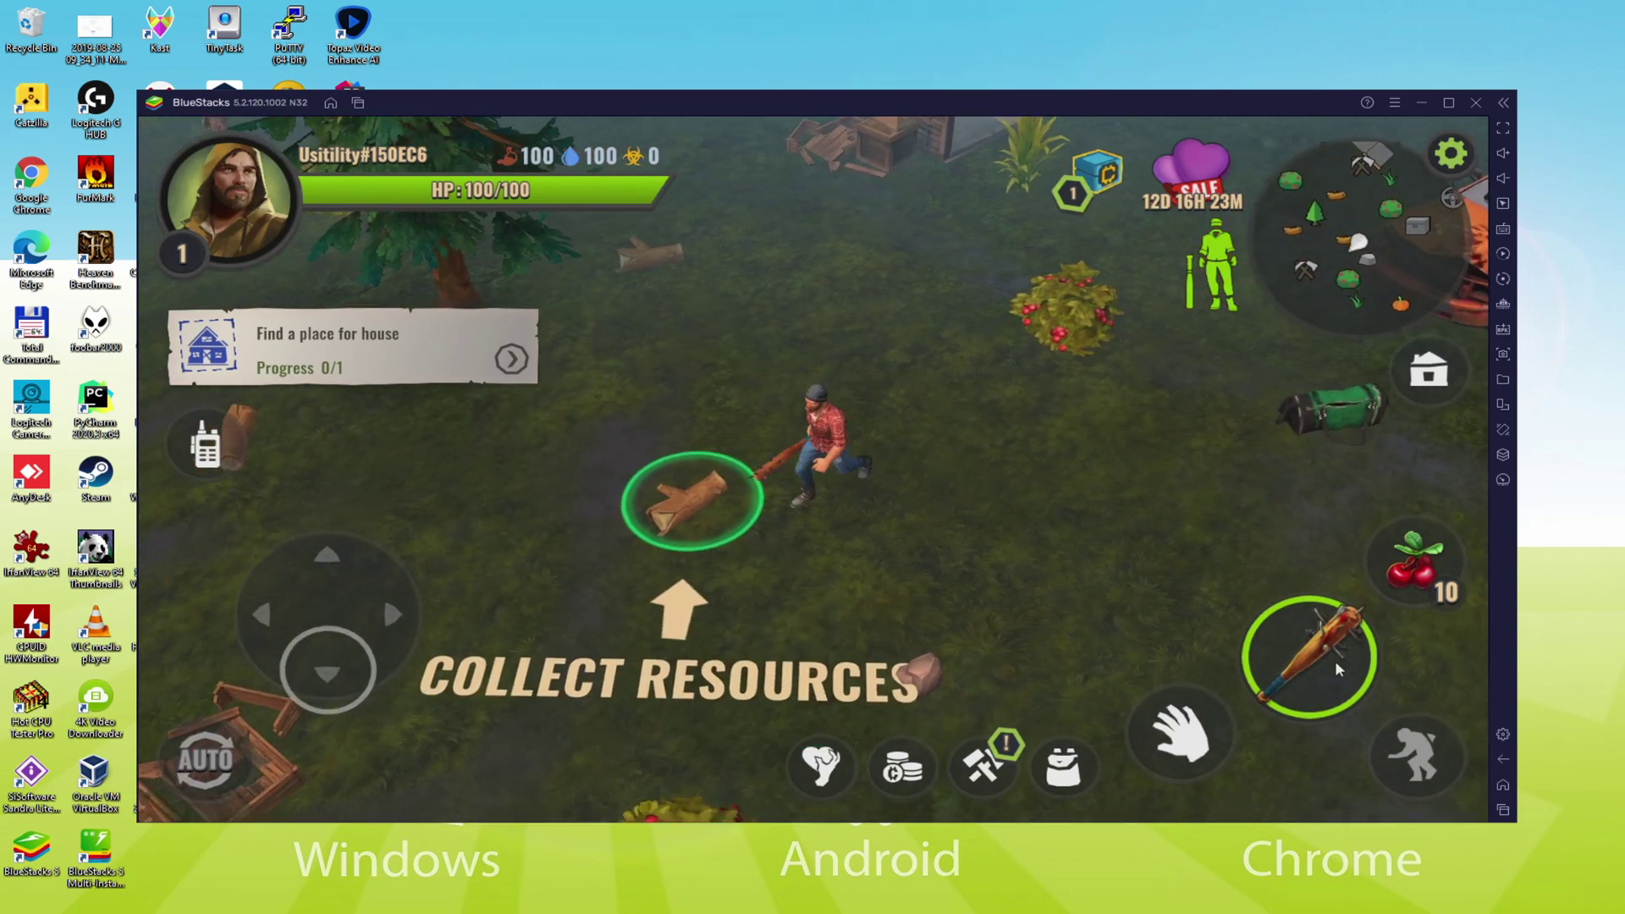
key(a)
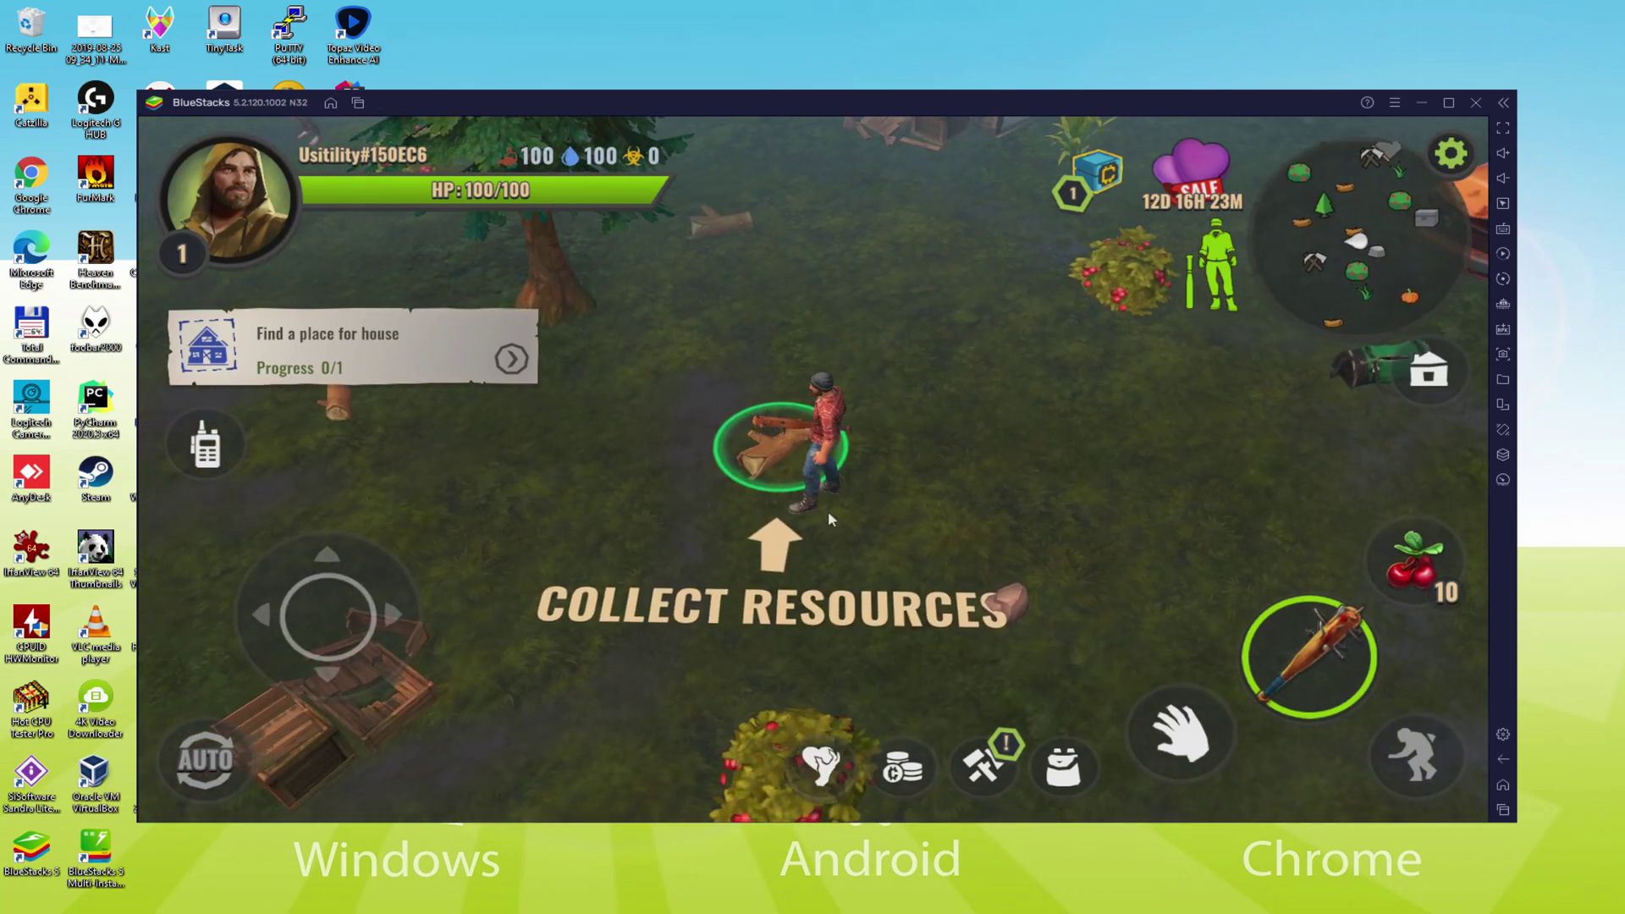
click(1193, 748)
key(d)
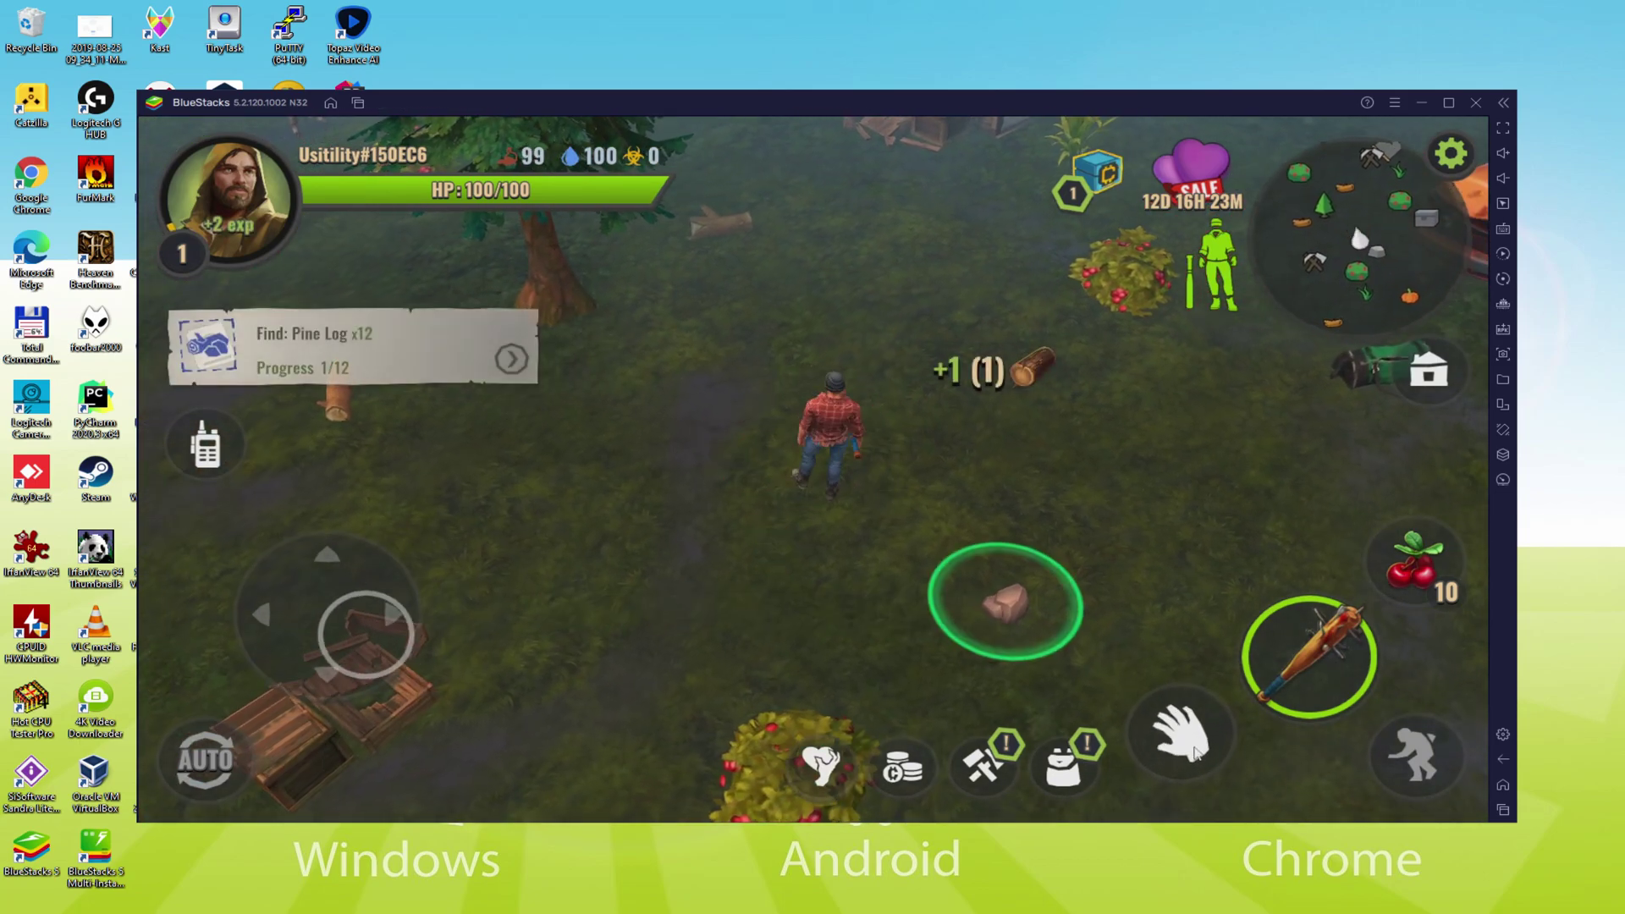
key(s)
click(1194, 749)
- Harvest the berry bush, the grassy plant and the pumpkin patch, moving from one to the next
key(a)
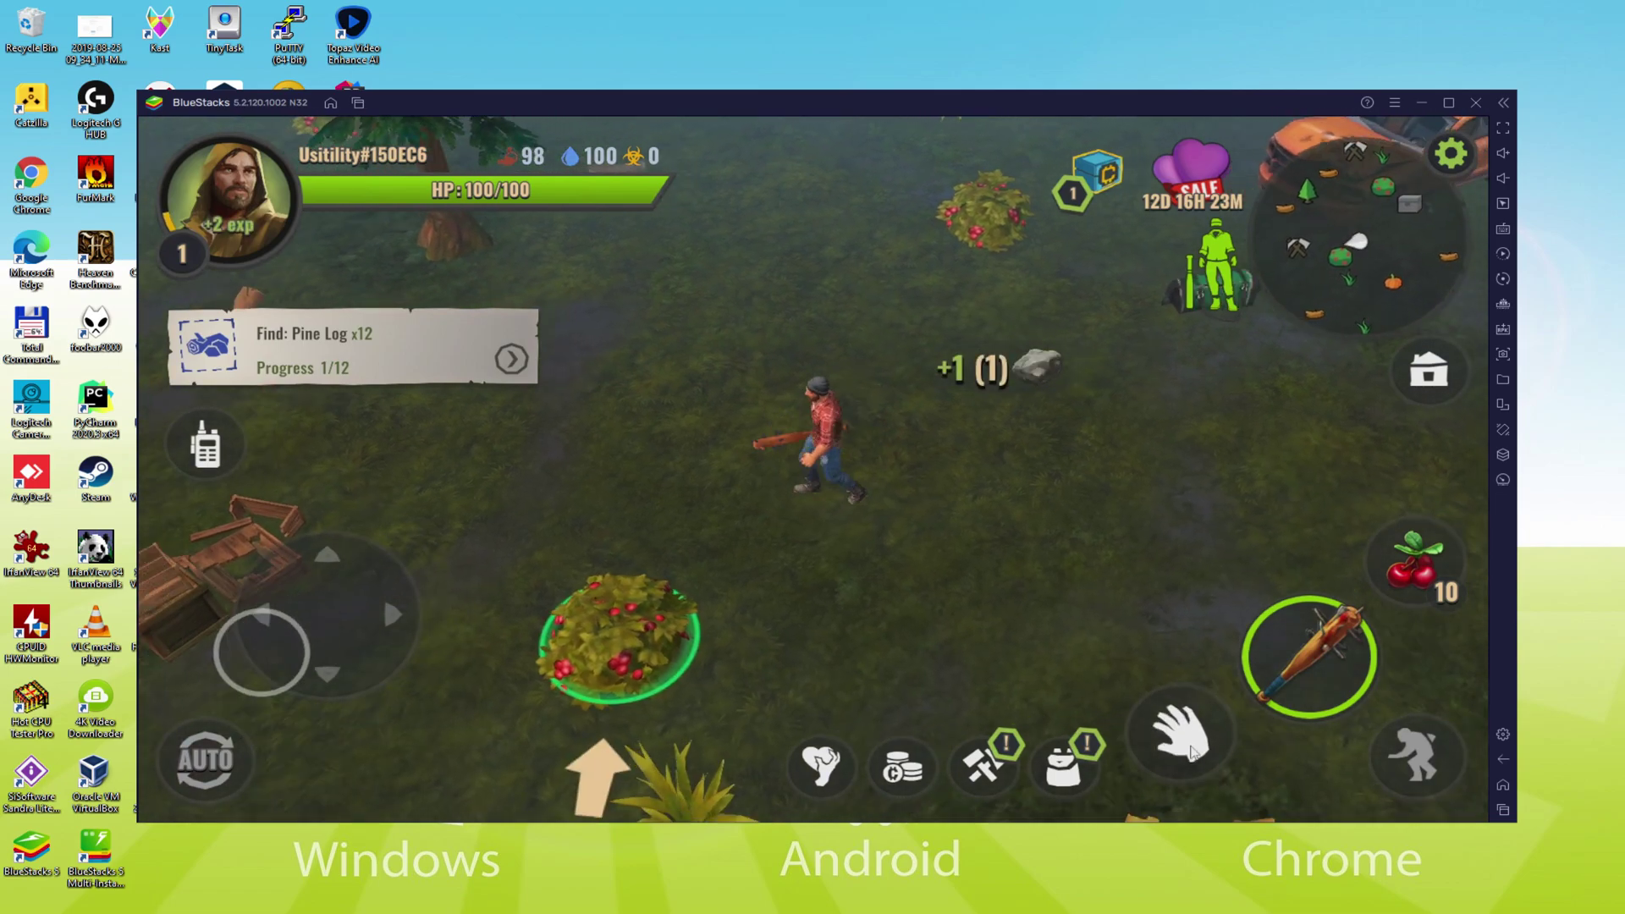
click(1193, 749)
key(s)
click(1193, 749)
key(d)
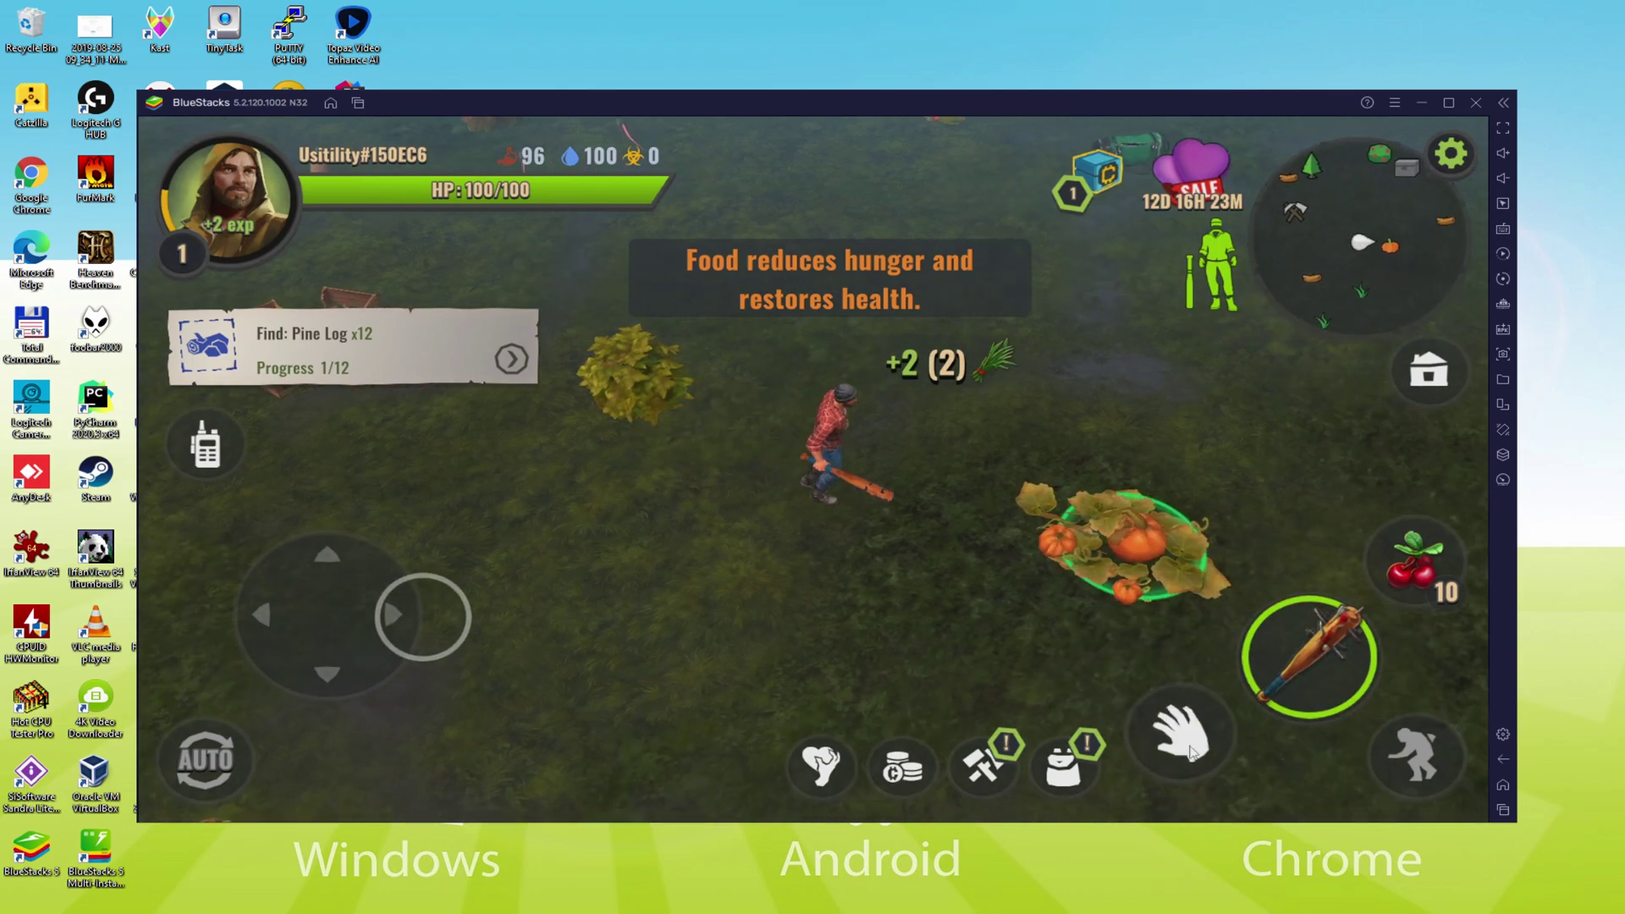
click(1190, 749)
key(d)
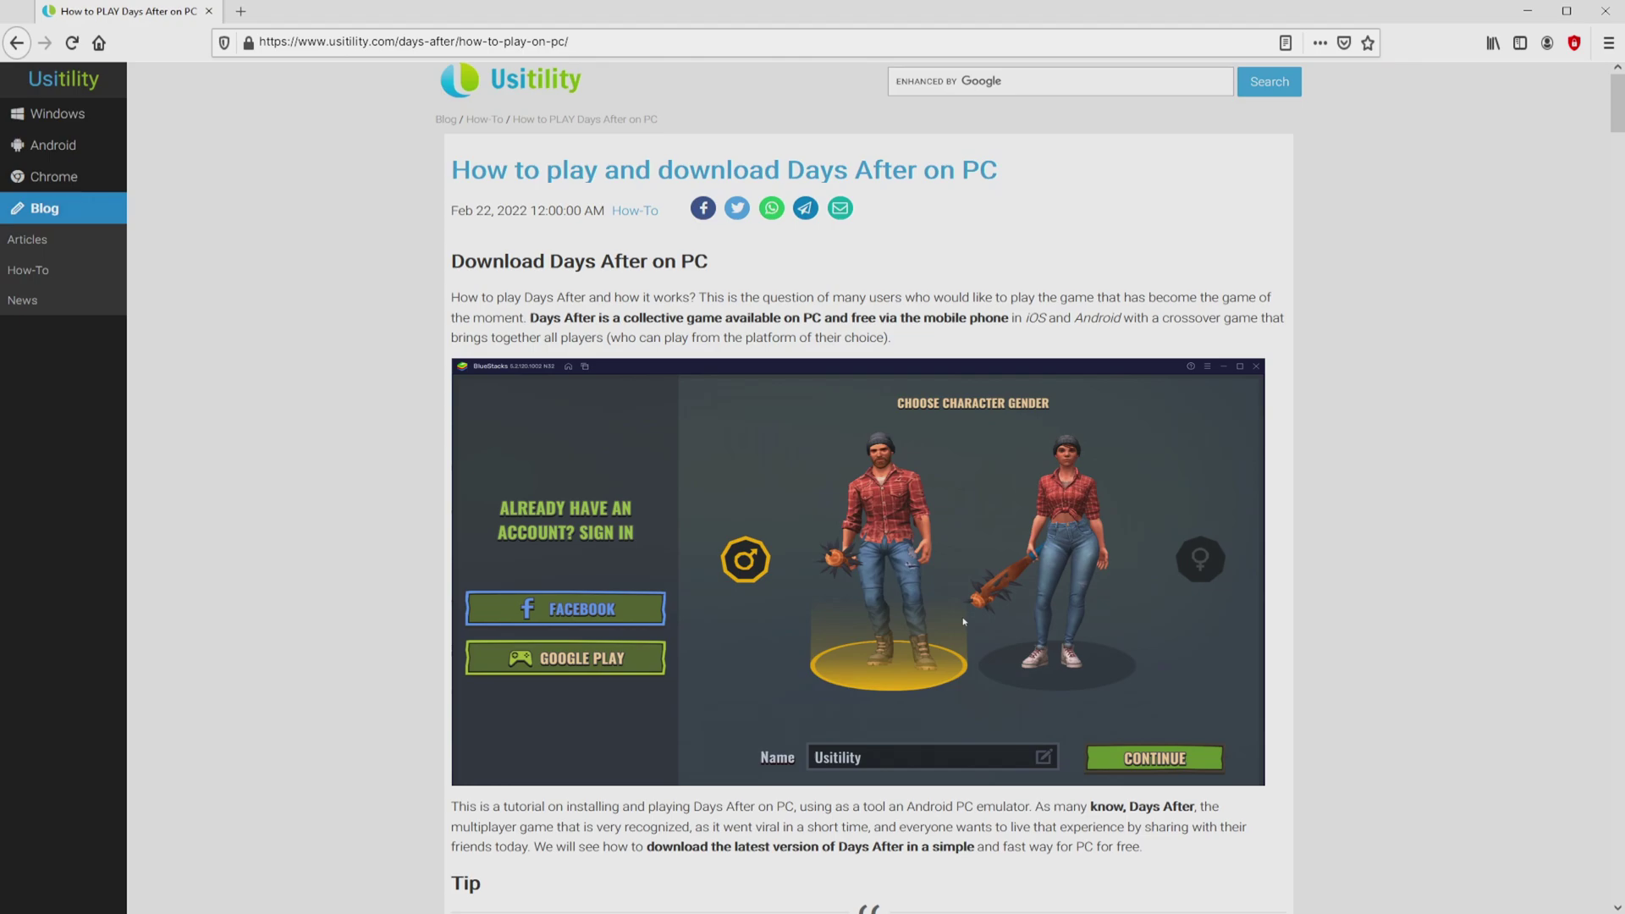
- In the browser, follow the Usitility article's Days After PC download link and look through the BlueStacks page's game features
scroll(867, 487, down, 4)
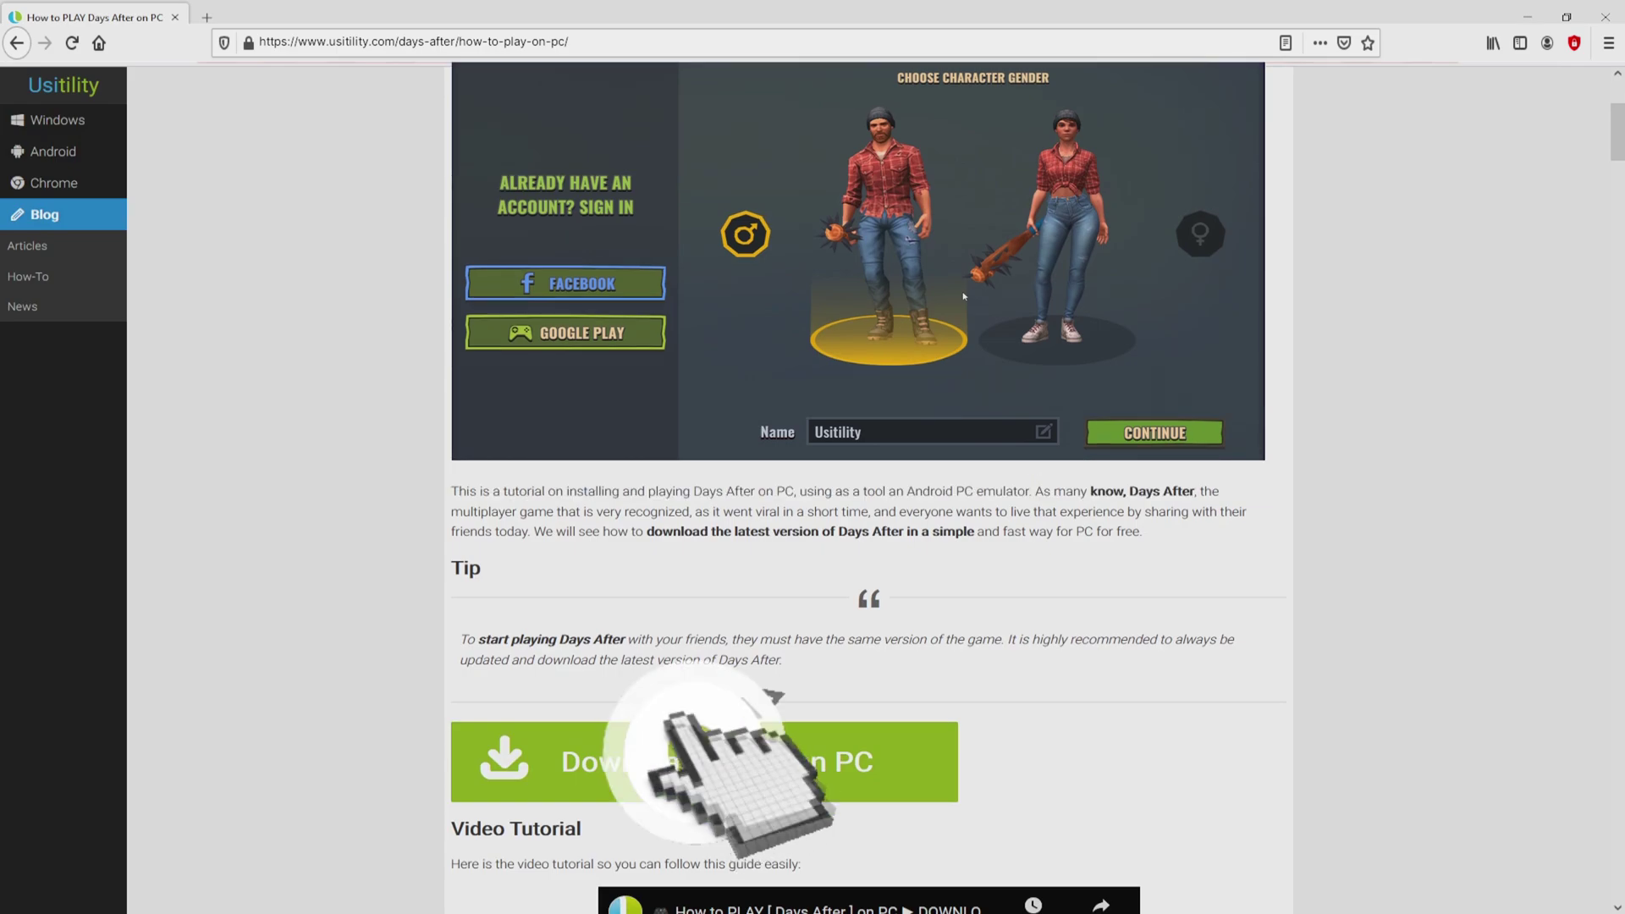
click(702, 762)
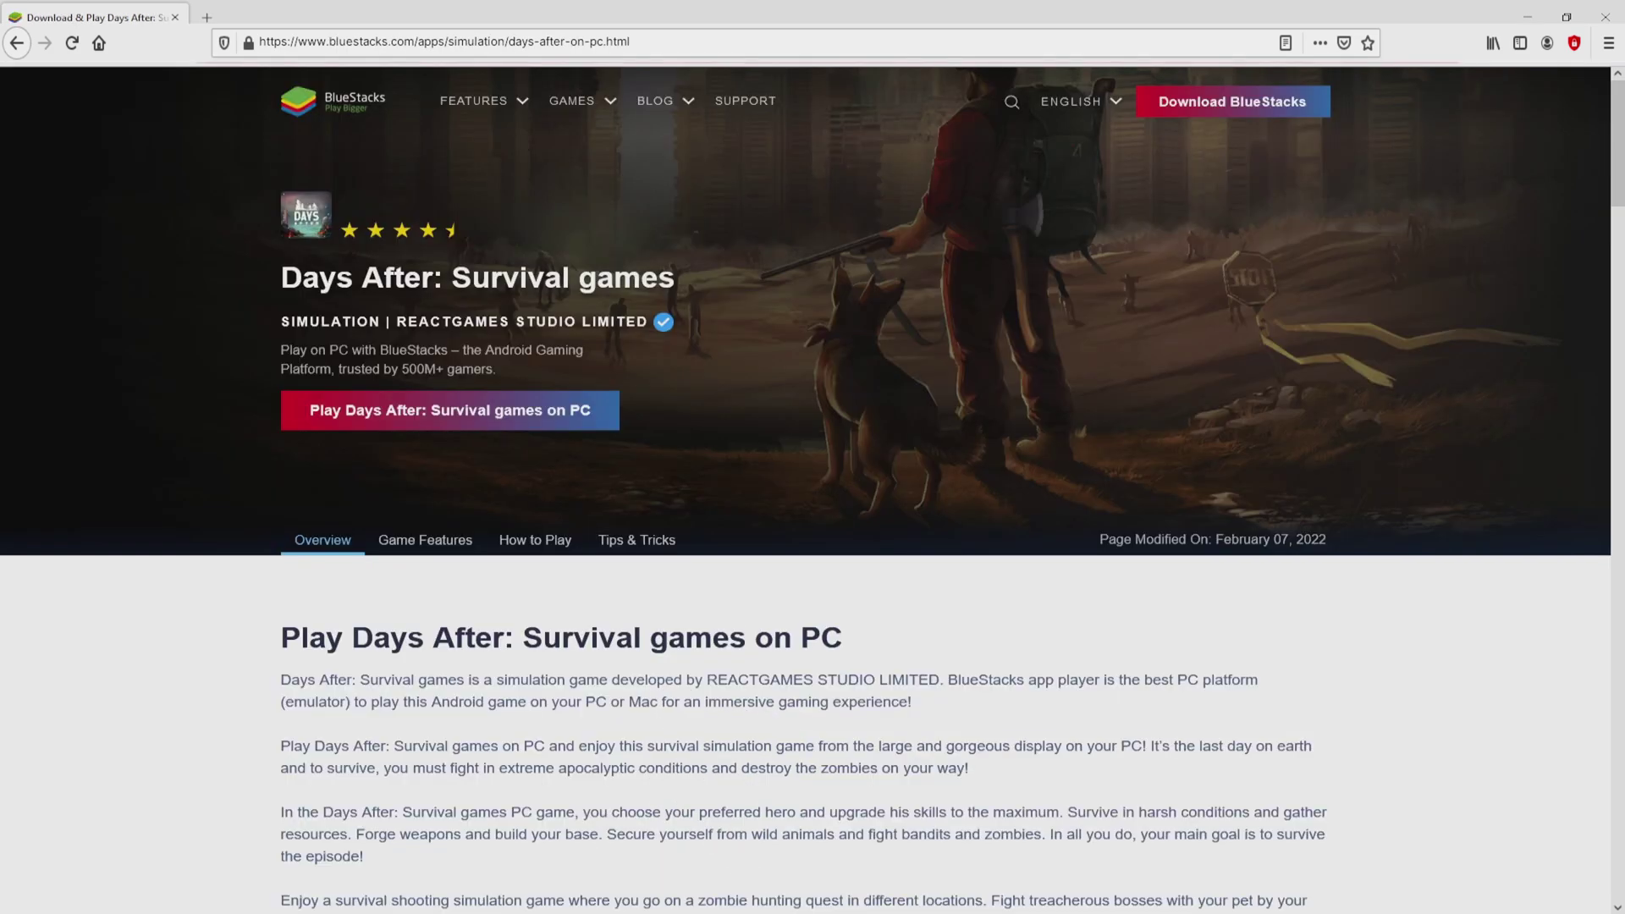
scroll(813, 507, down, 20)
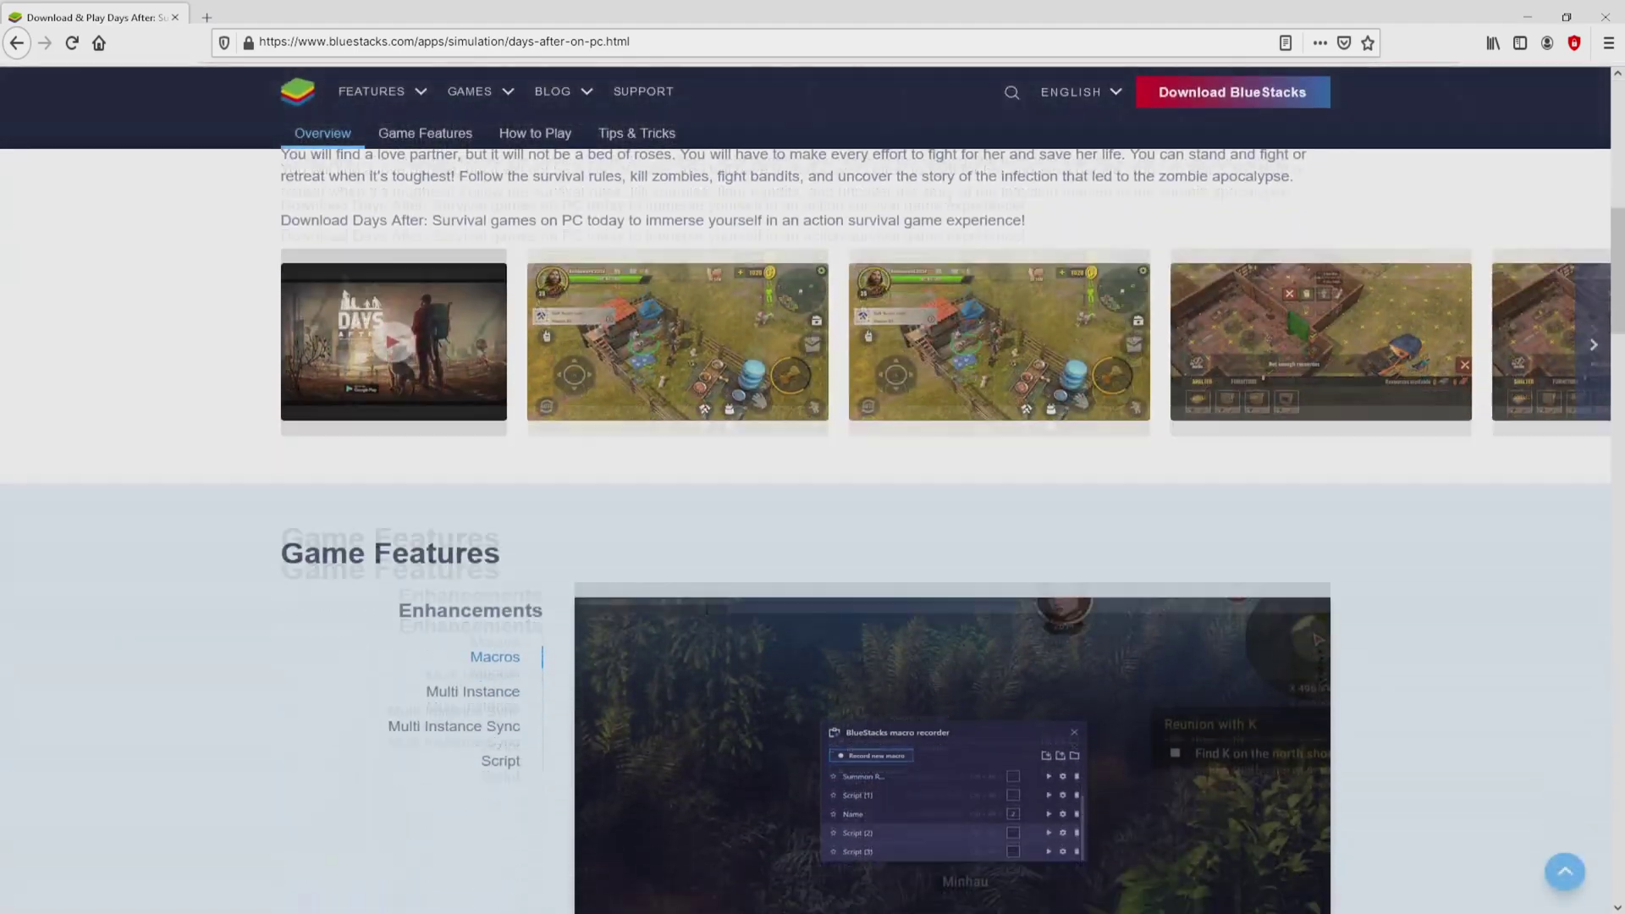
scroll(812, 508, up, 8)
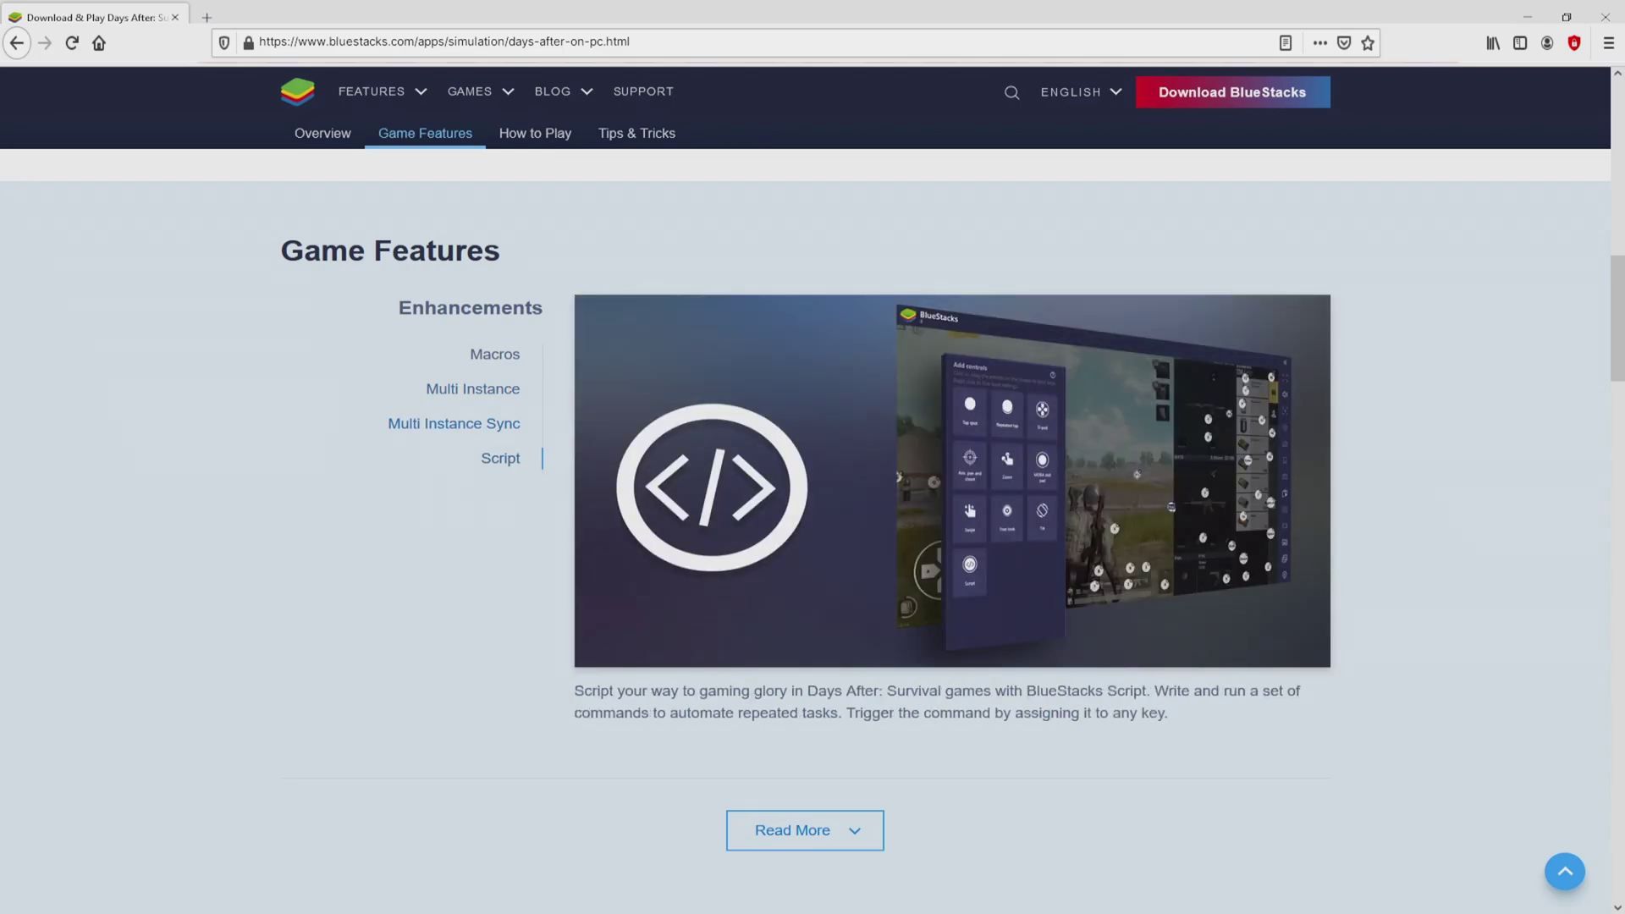
key(Home)
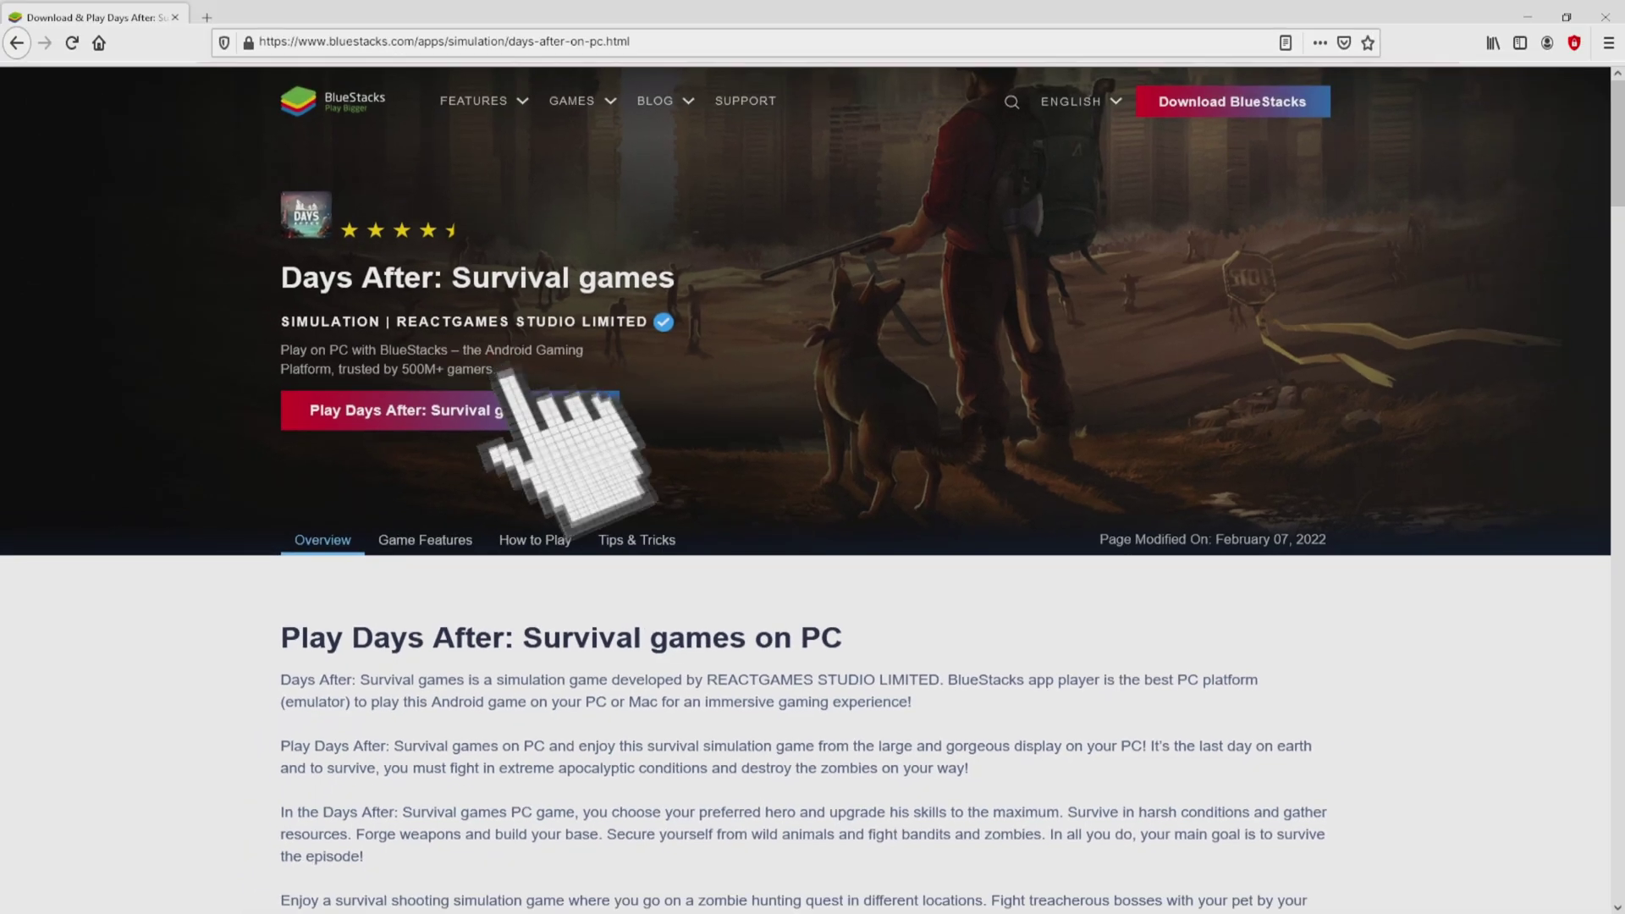
- Download the BlueStacks 5 installer for playing Days After: Survival games on PC and clear the browser from the desktop
click(508, 406)
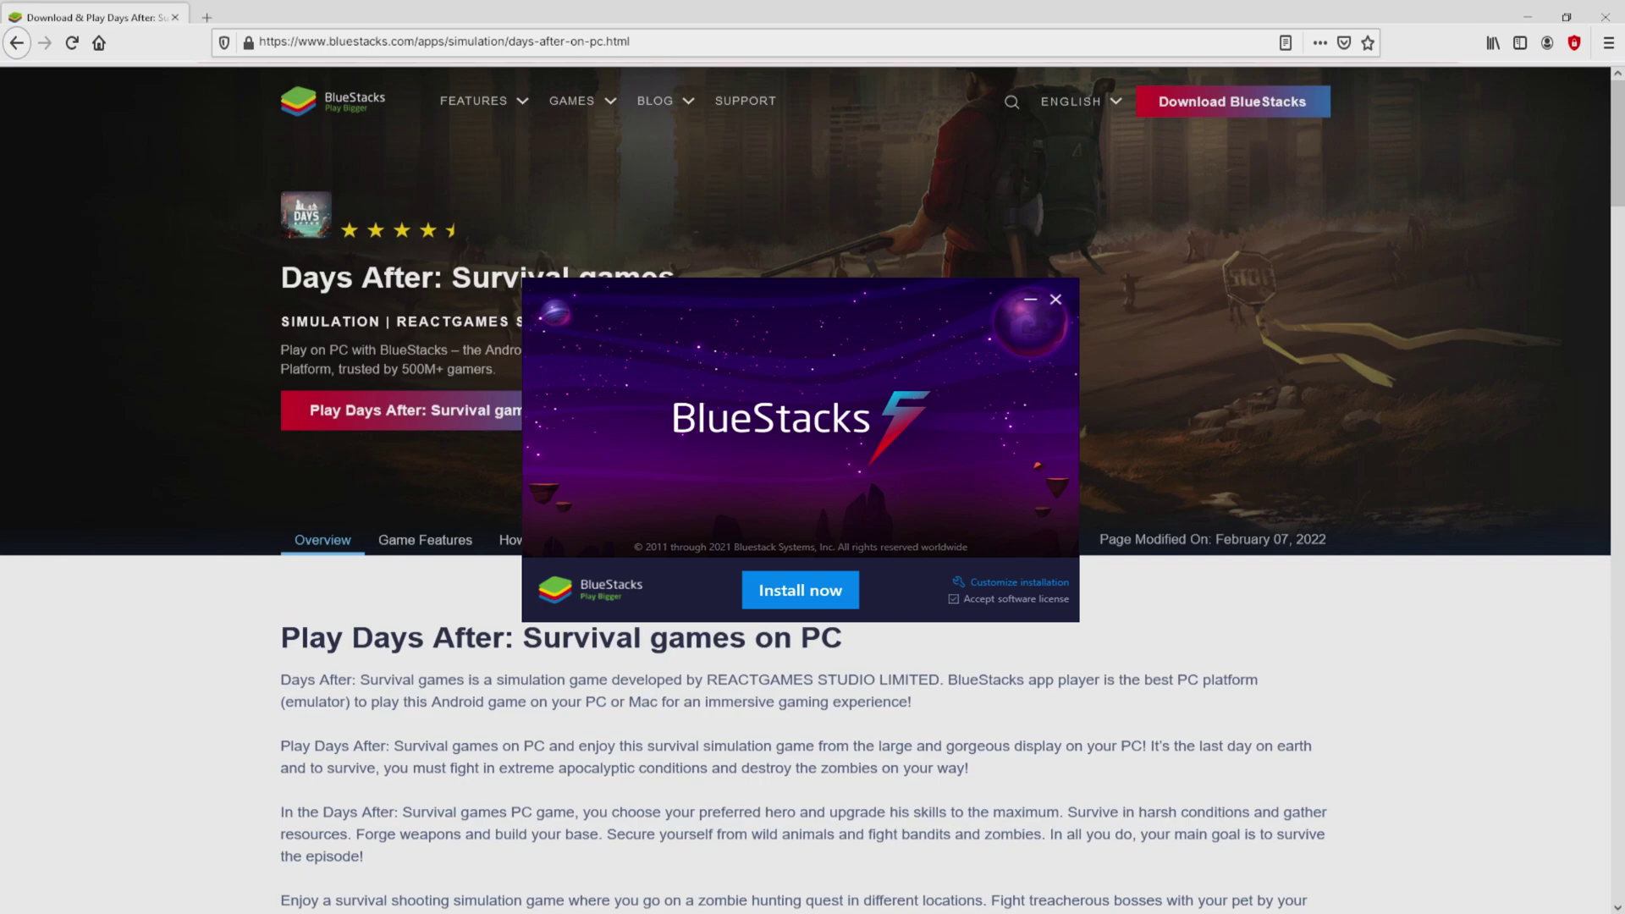
key(super+Down)
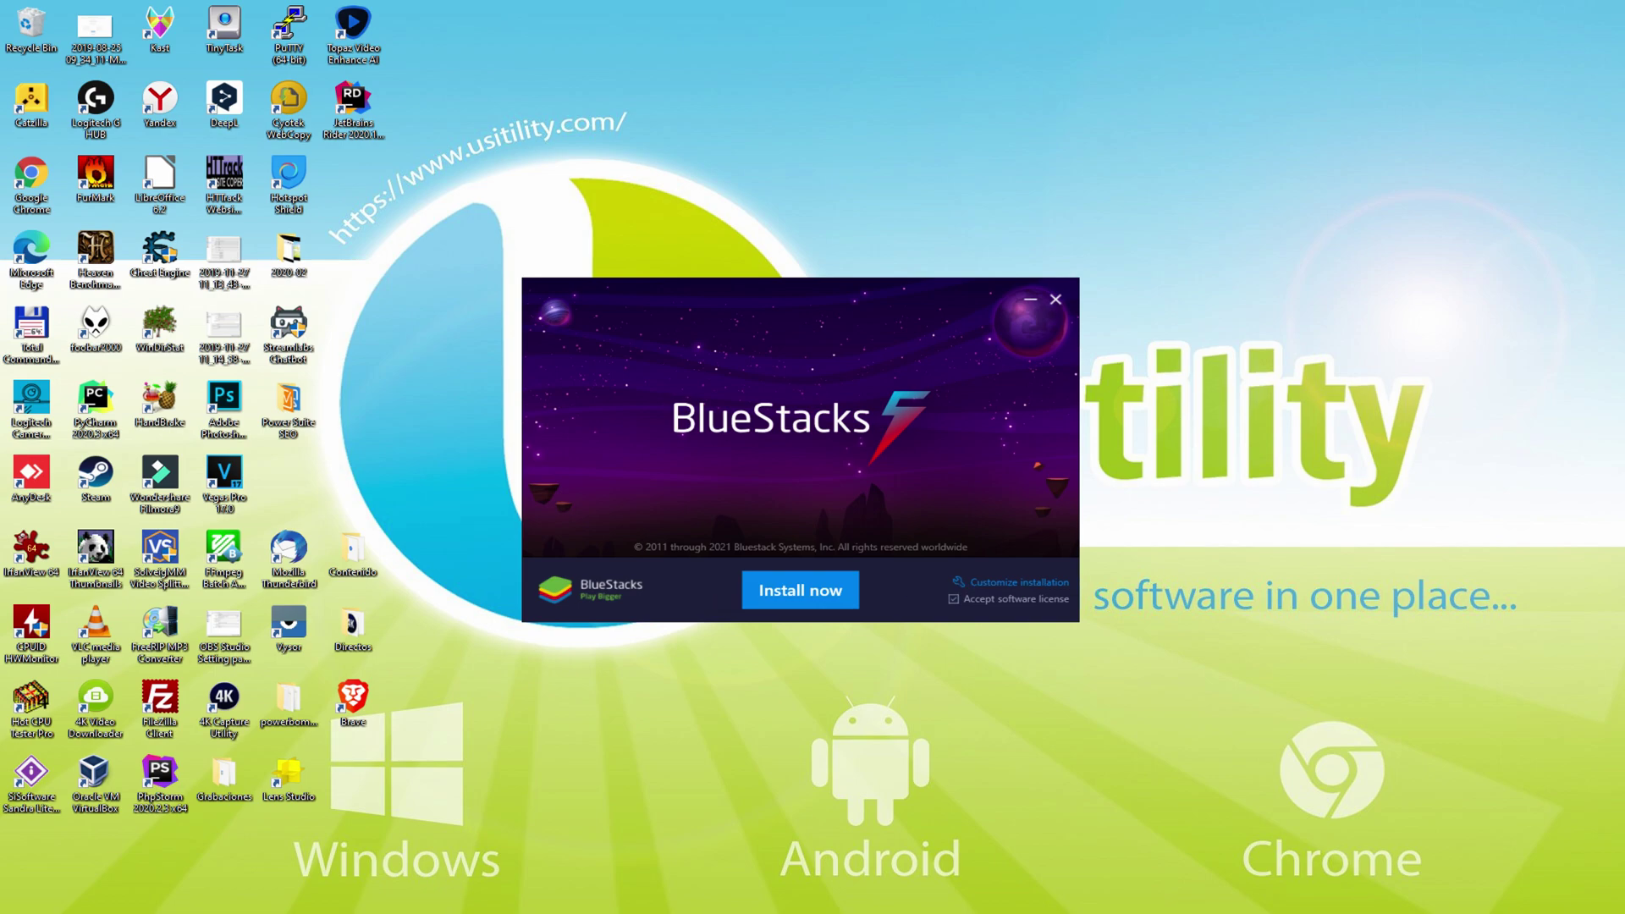
- Check the installer's custom data path options, return without changing them and install BlueStacks 5
click(1007, 582)
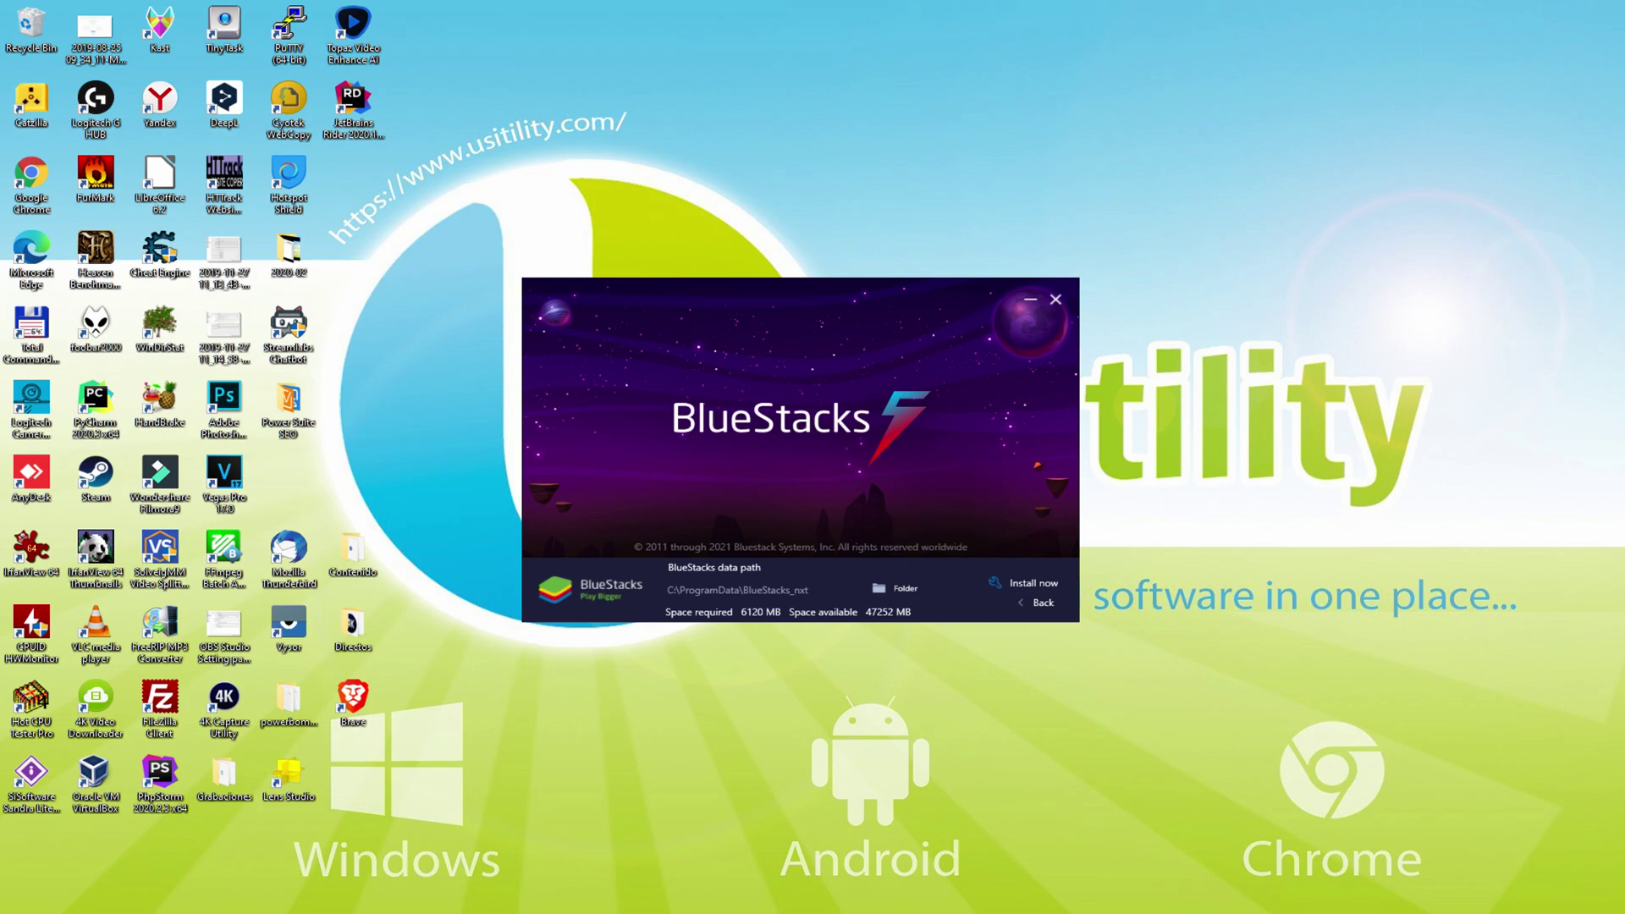
click(1028, 601)
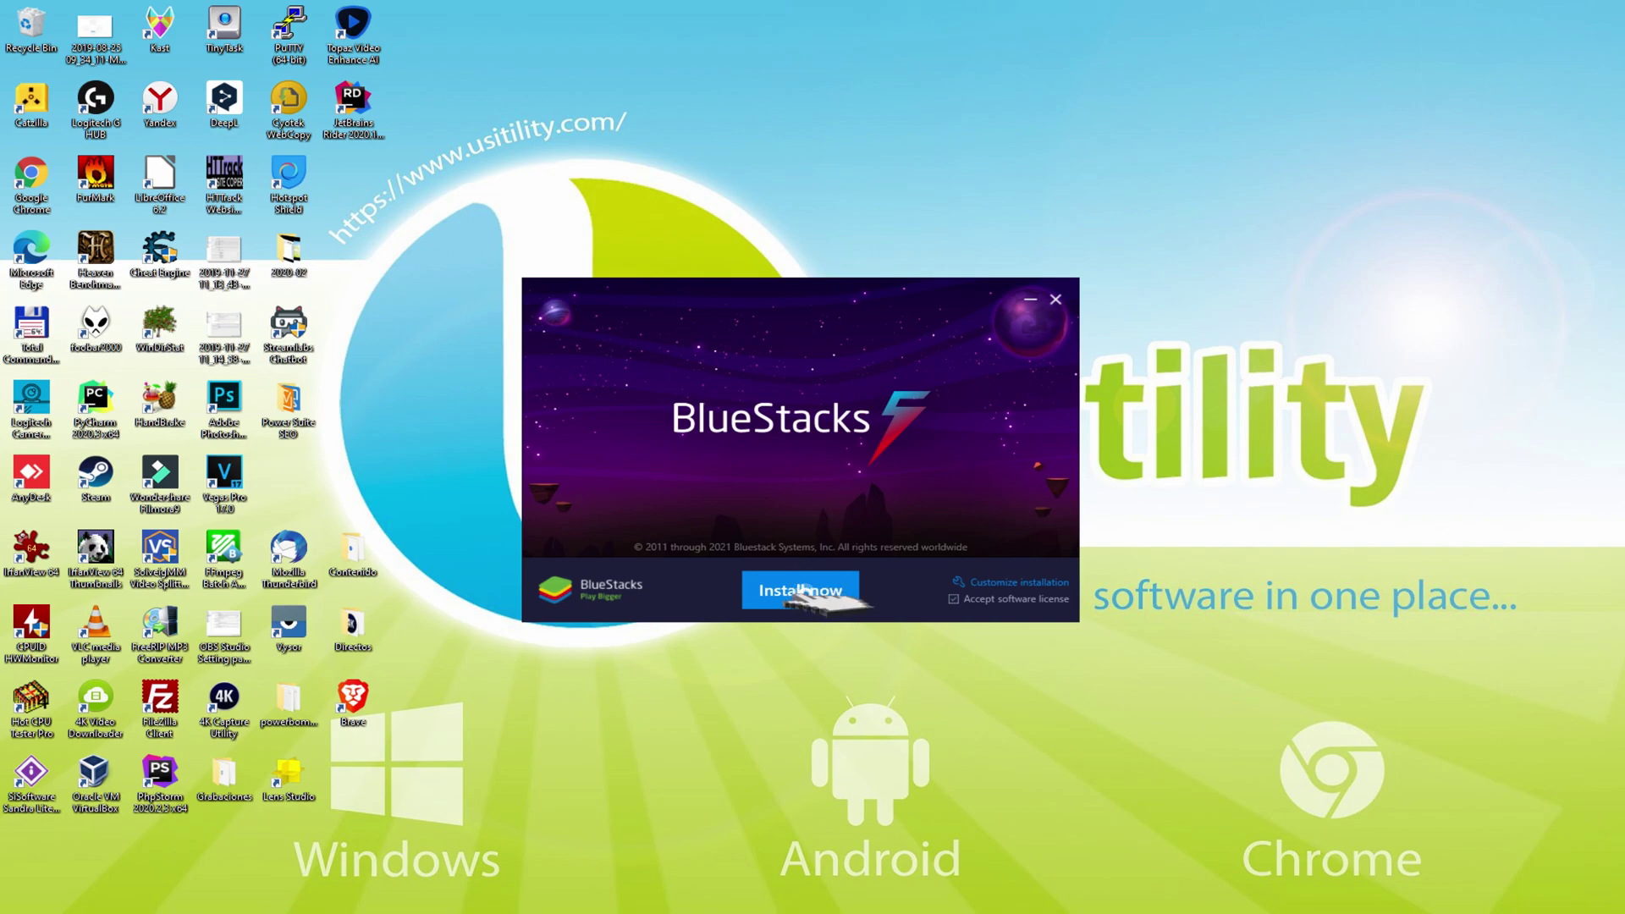
click(800, 590)
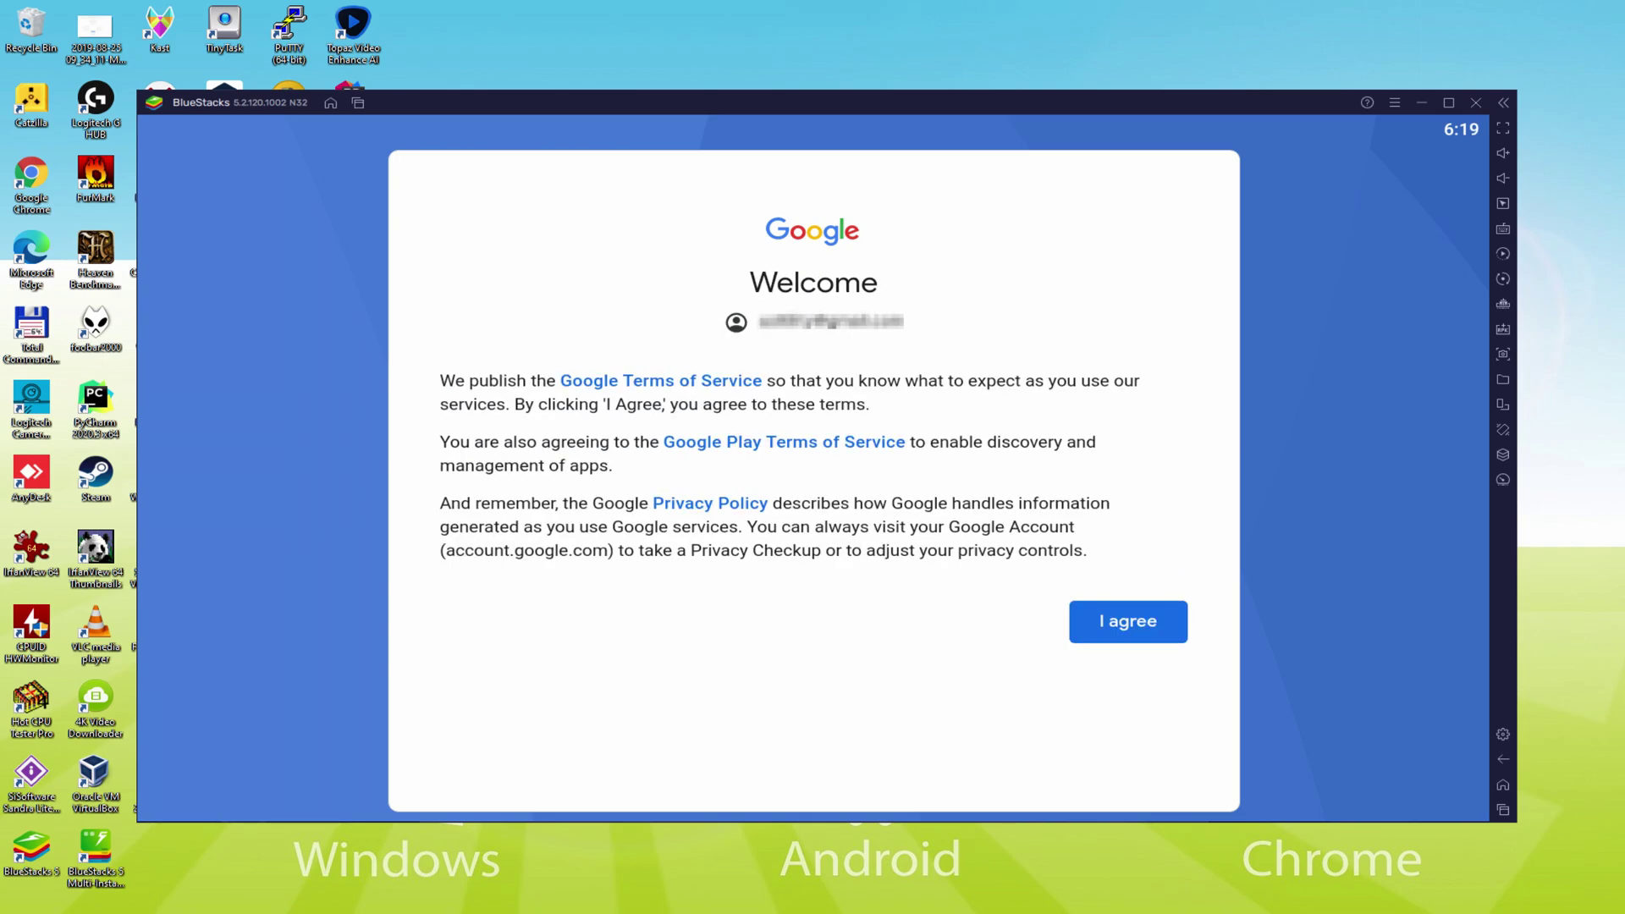
- Agree to the Google terms and accept the Google services with Back up to Google Drive turned off
click(1130, 623)
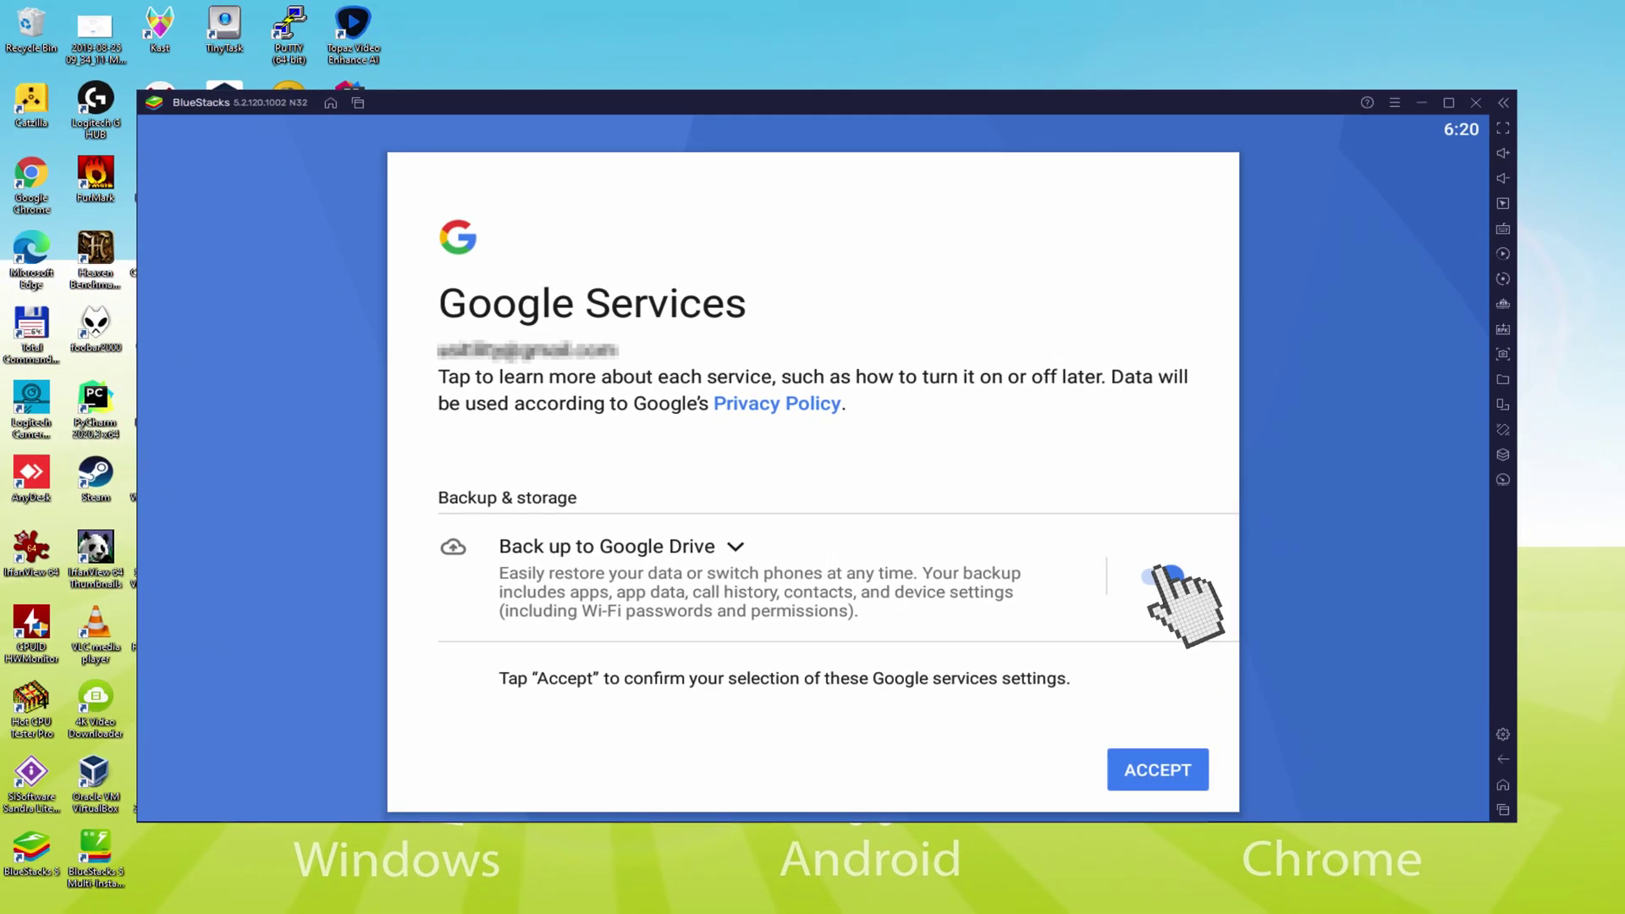
click(1161, 576)
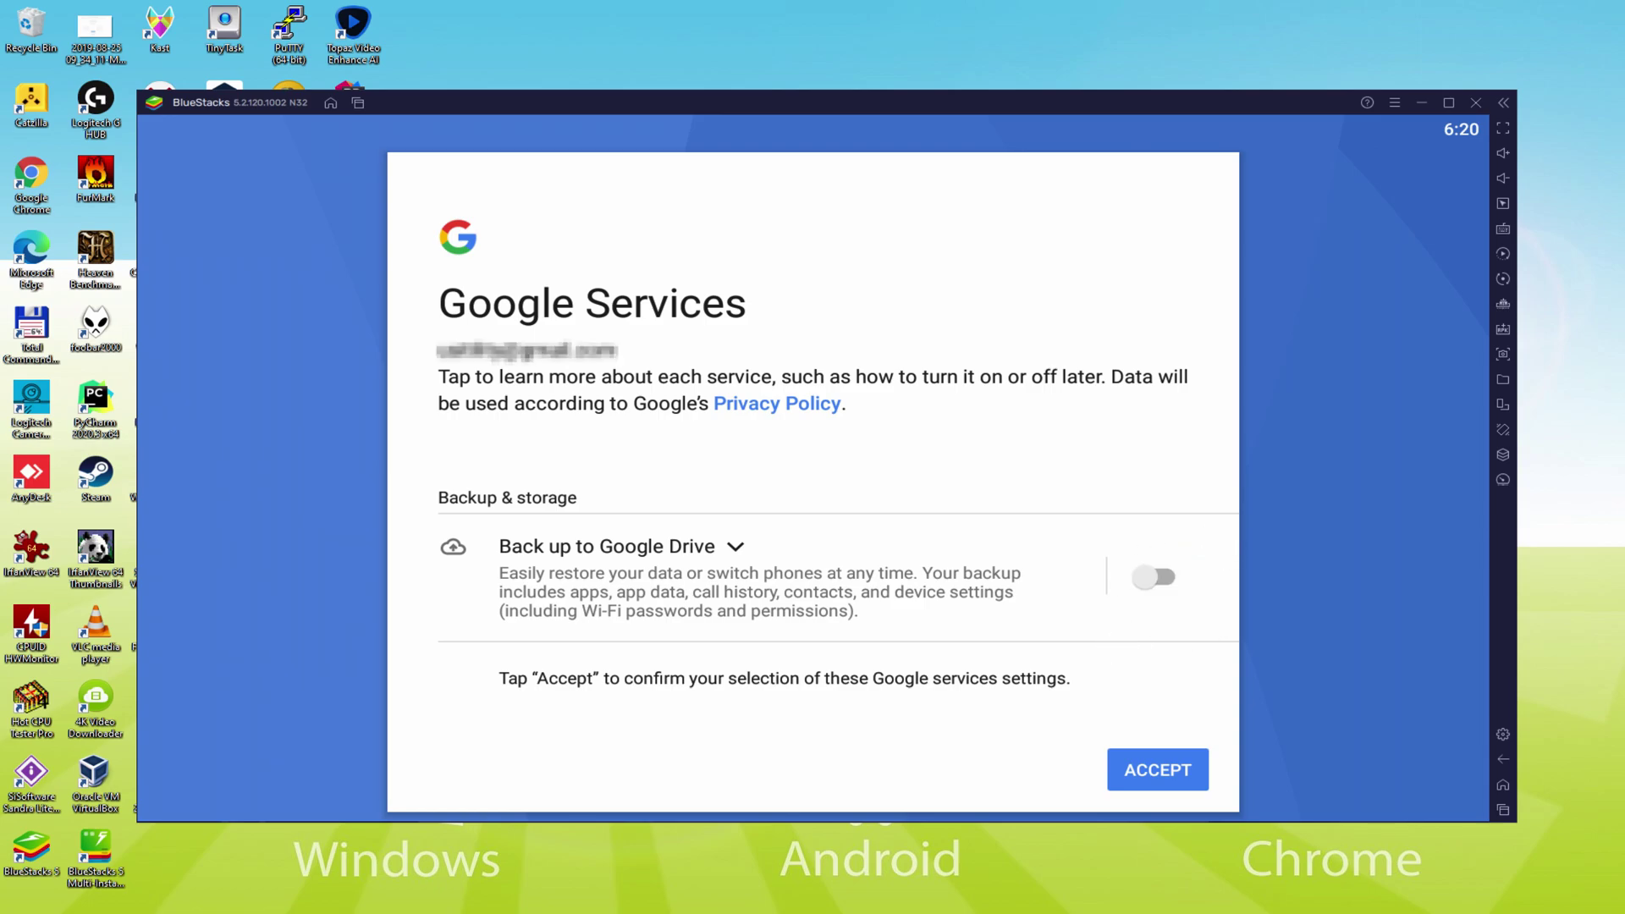
click(1157, 769)
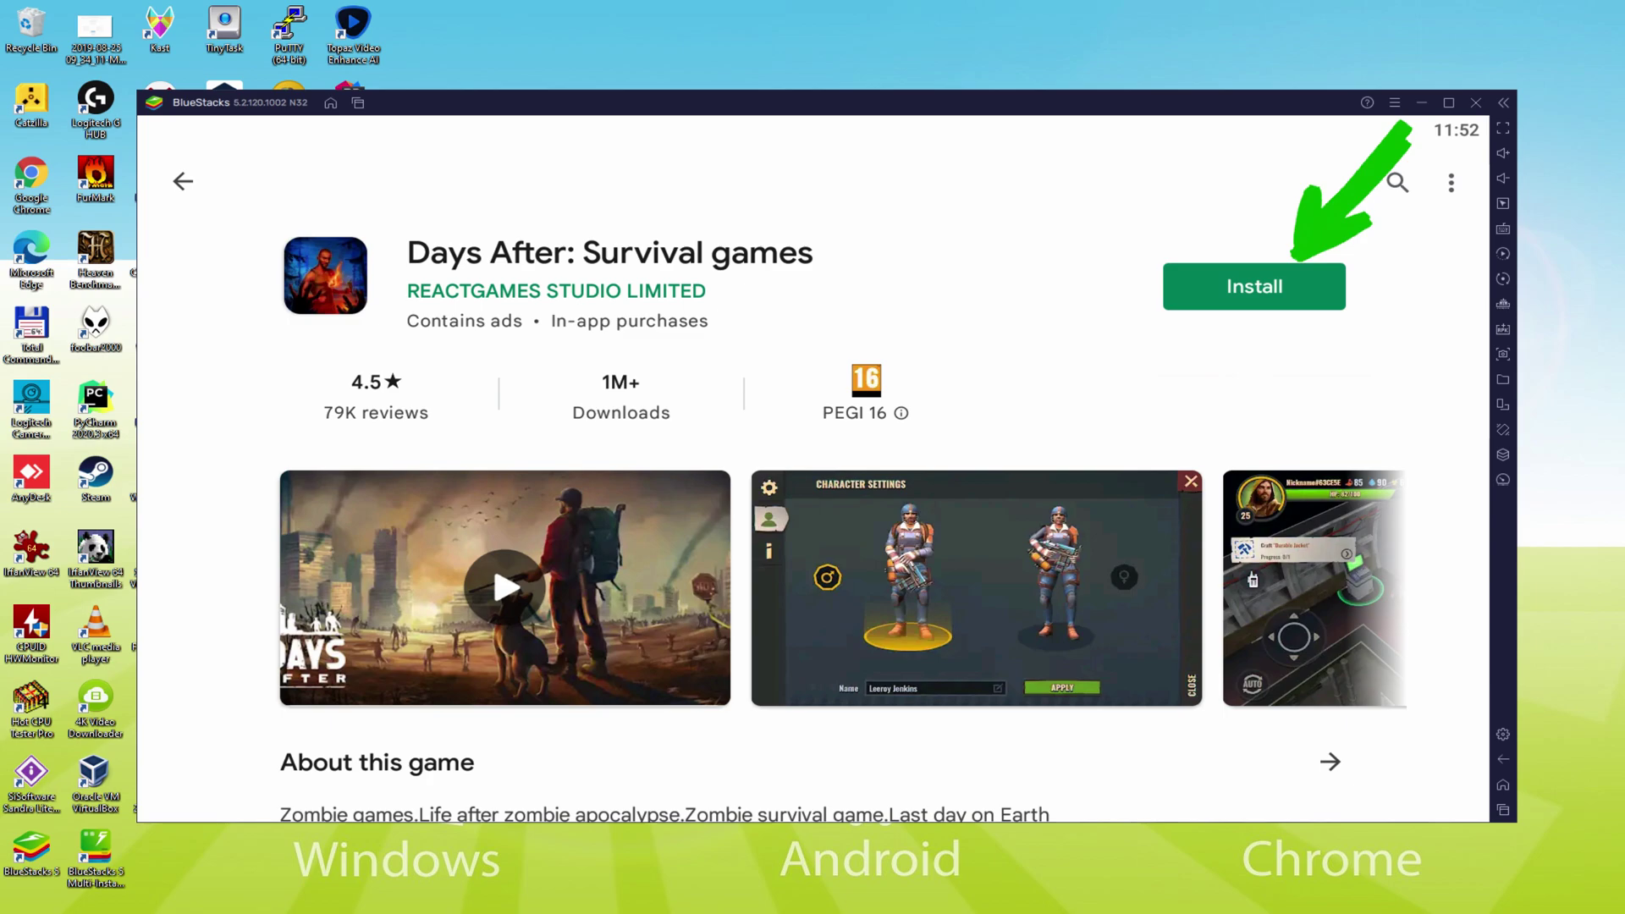
- Install Days After: Survival games from its Play Store page and launch it from the BlueStacks home screen
click(1324, 287)
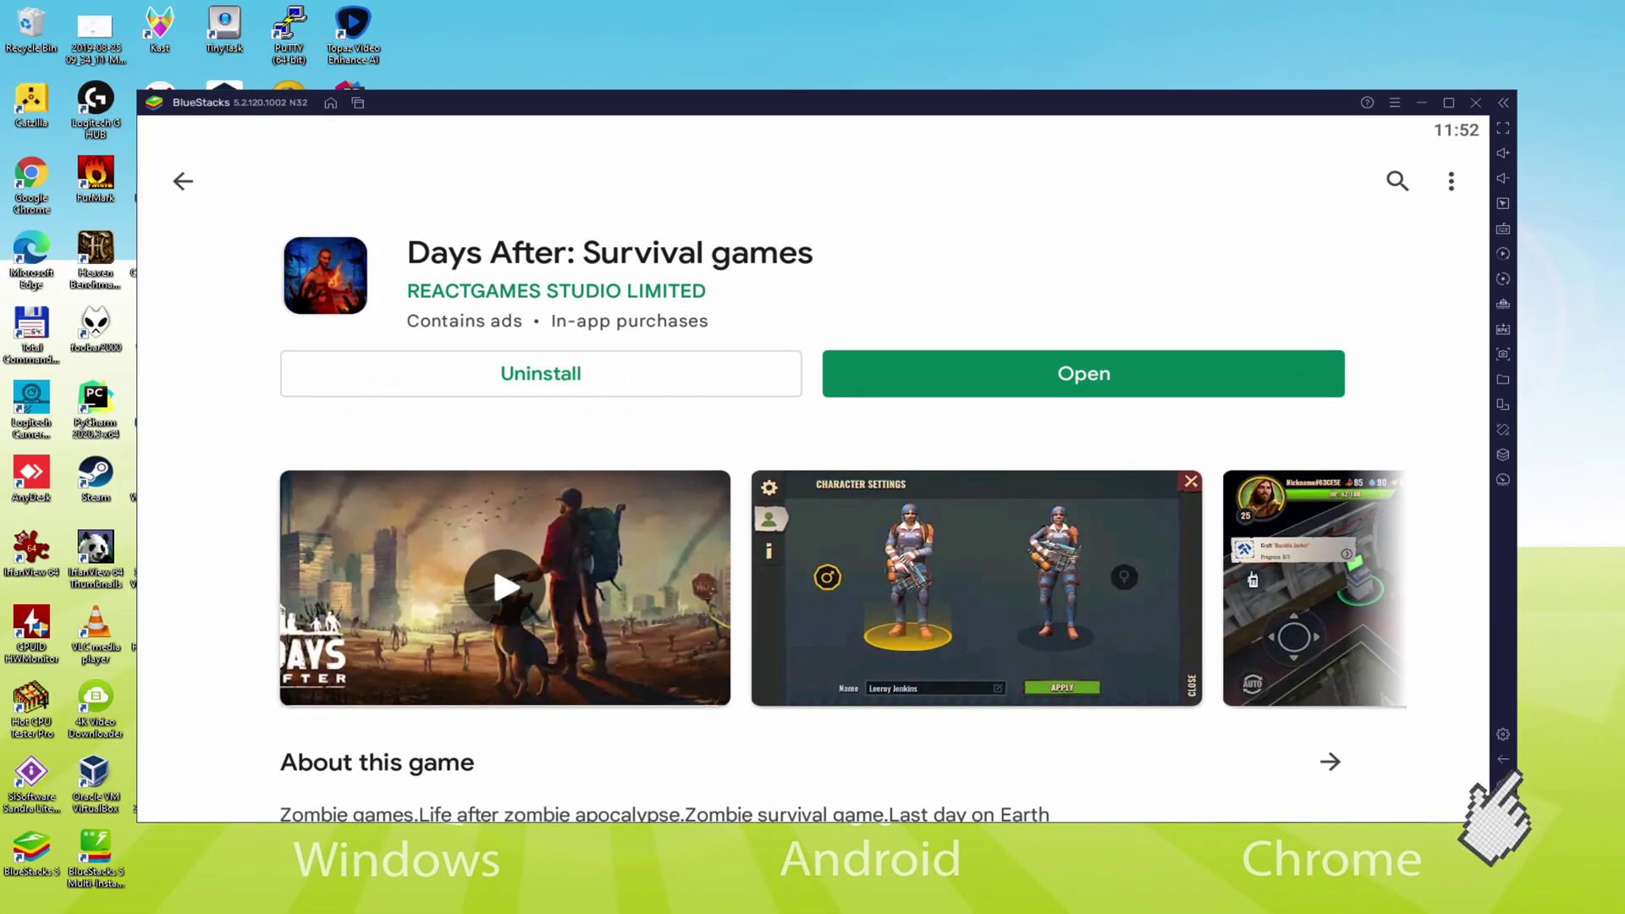
click(1385, 567)
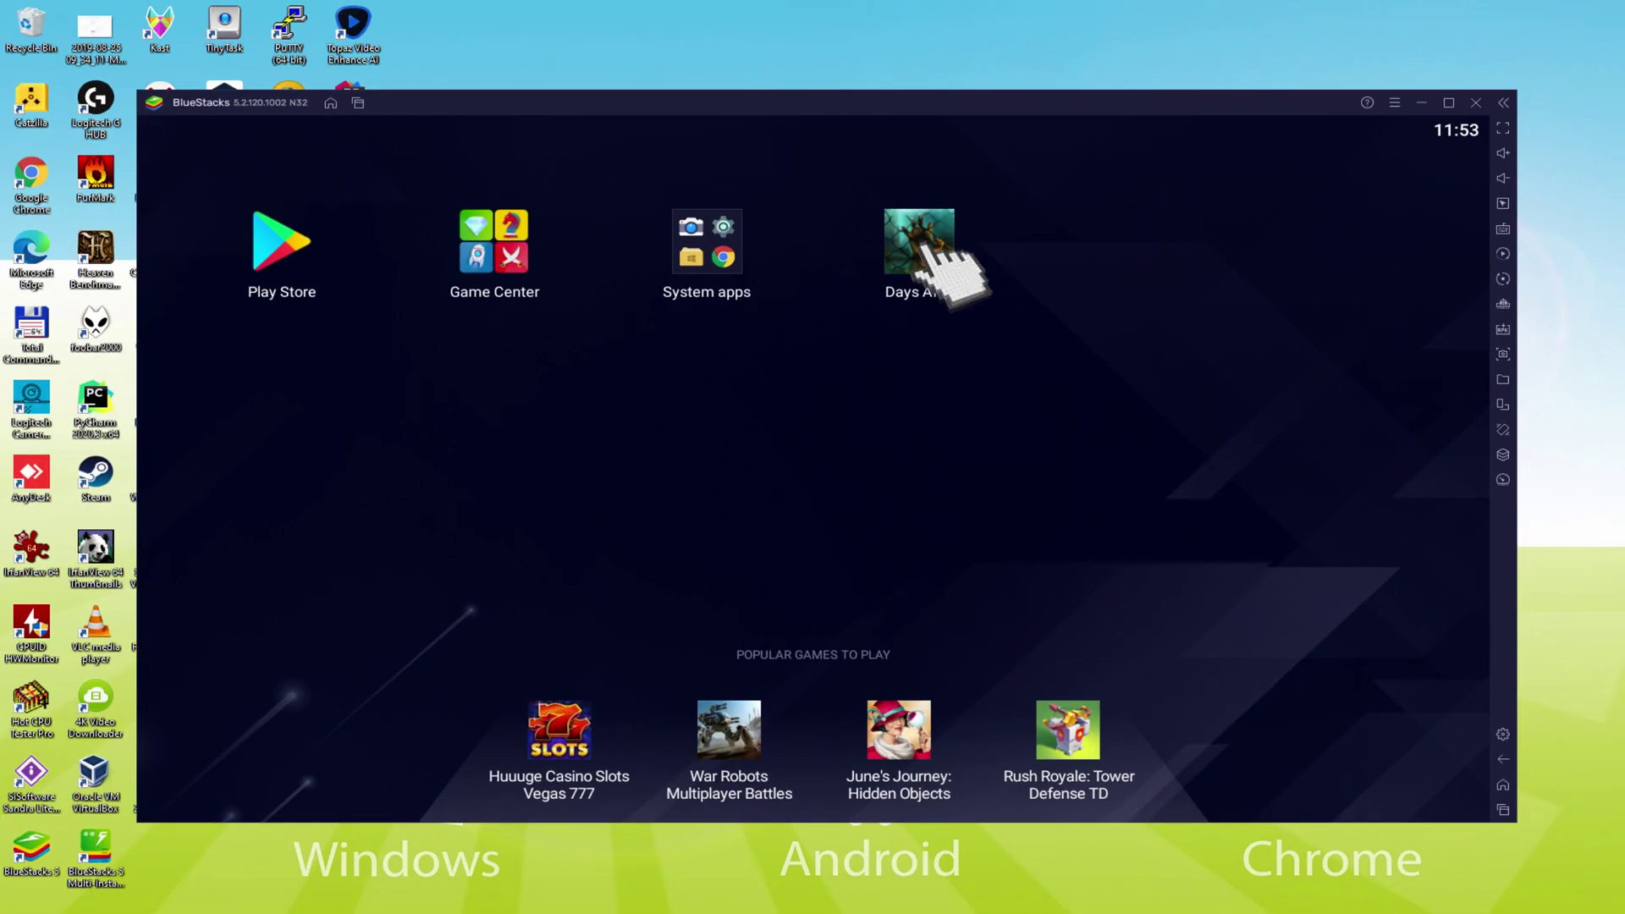
click(472, 528)
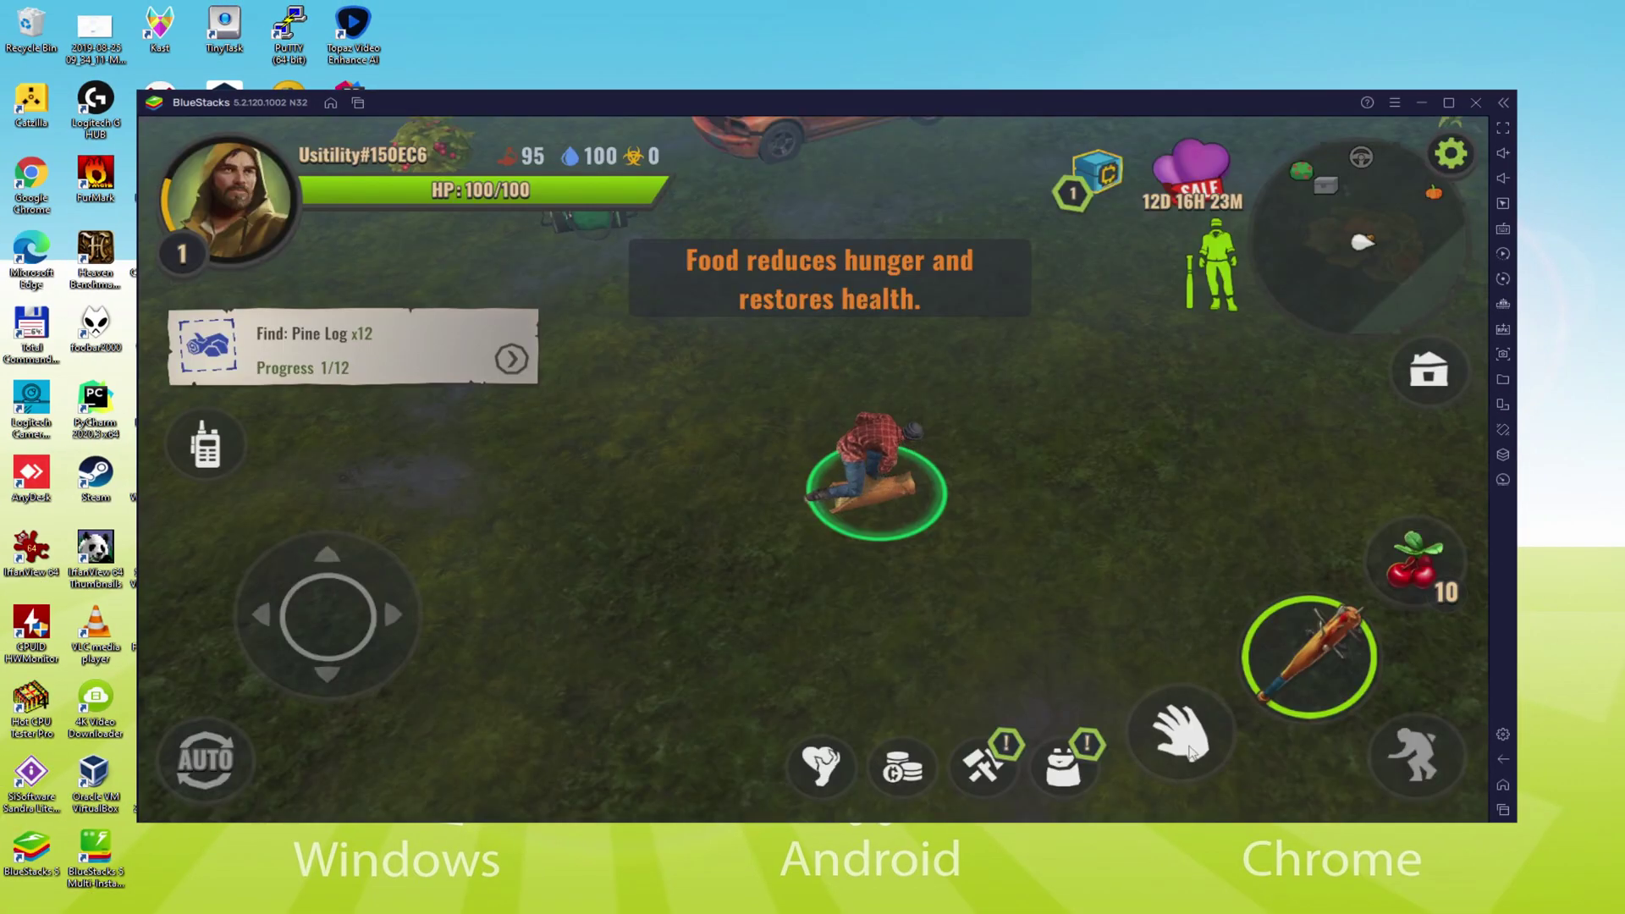
- Pick up the log at the character's feet and open the dead boar piglet's loot
click(1191, 753)
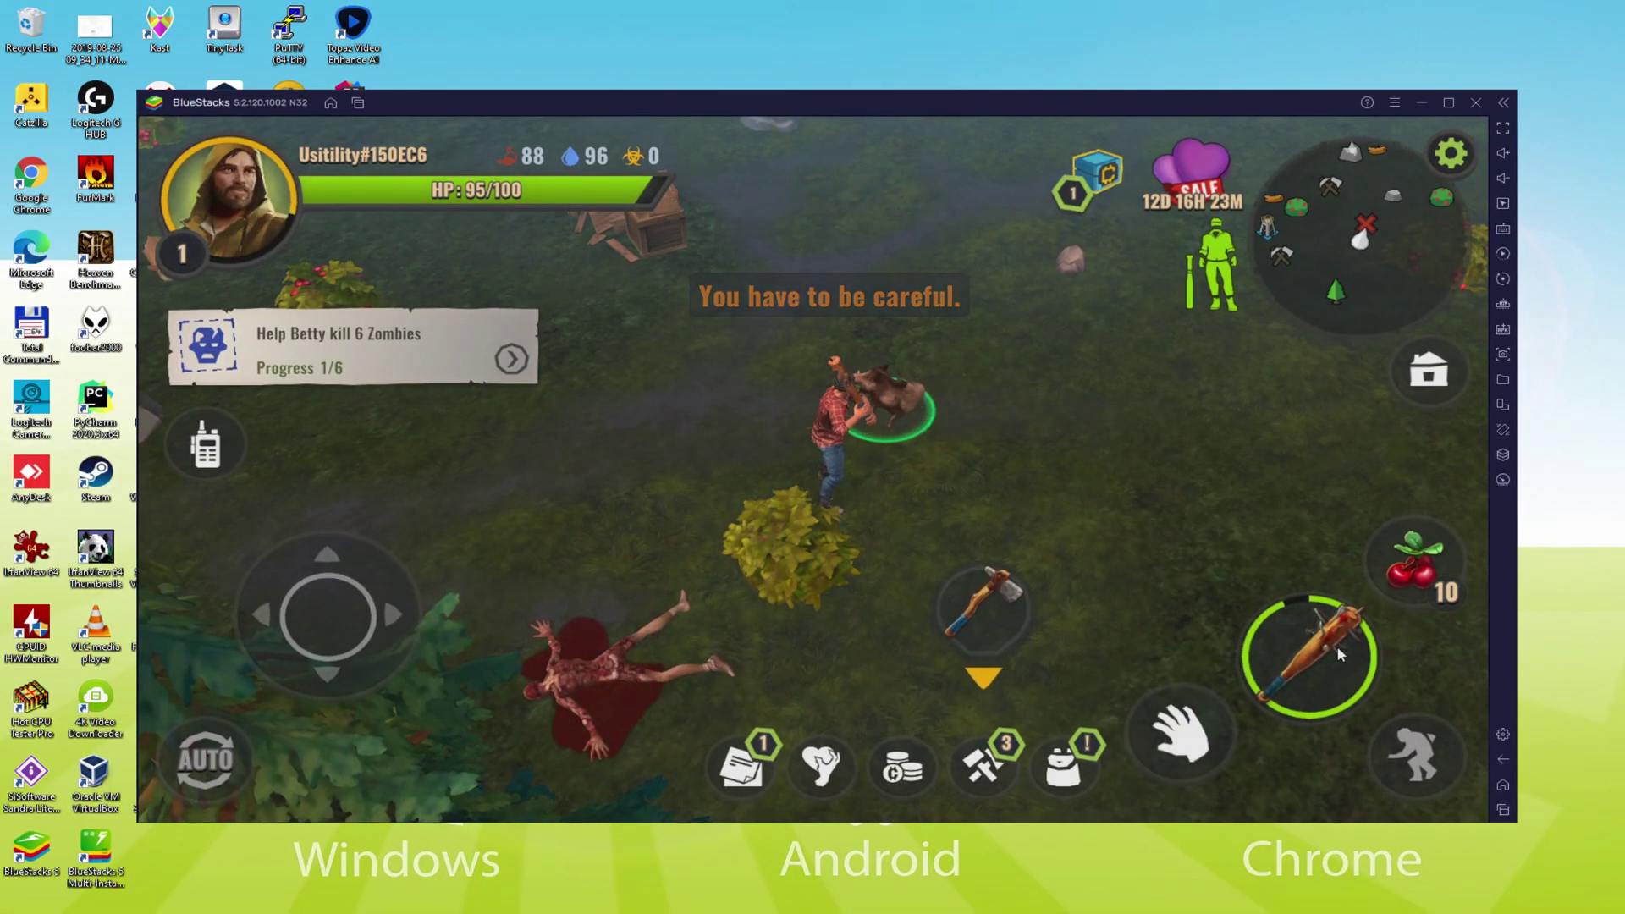
click(1179, 730)
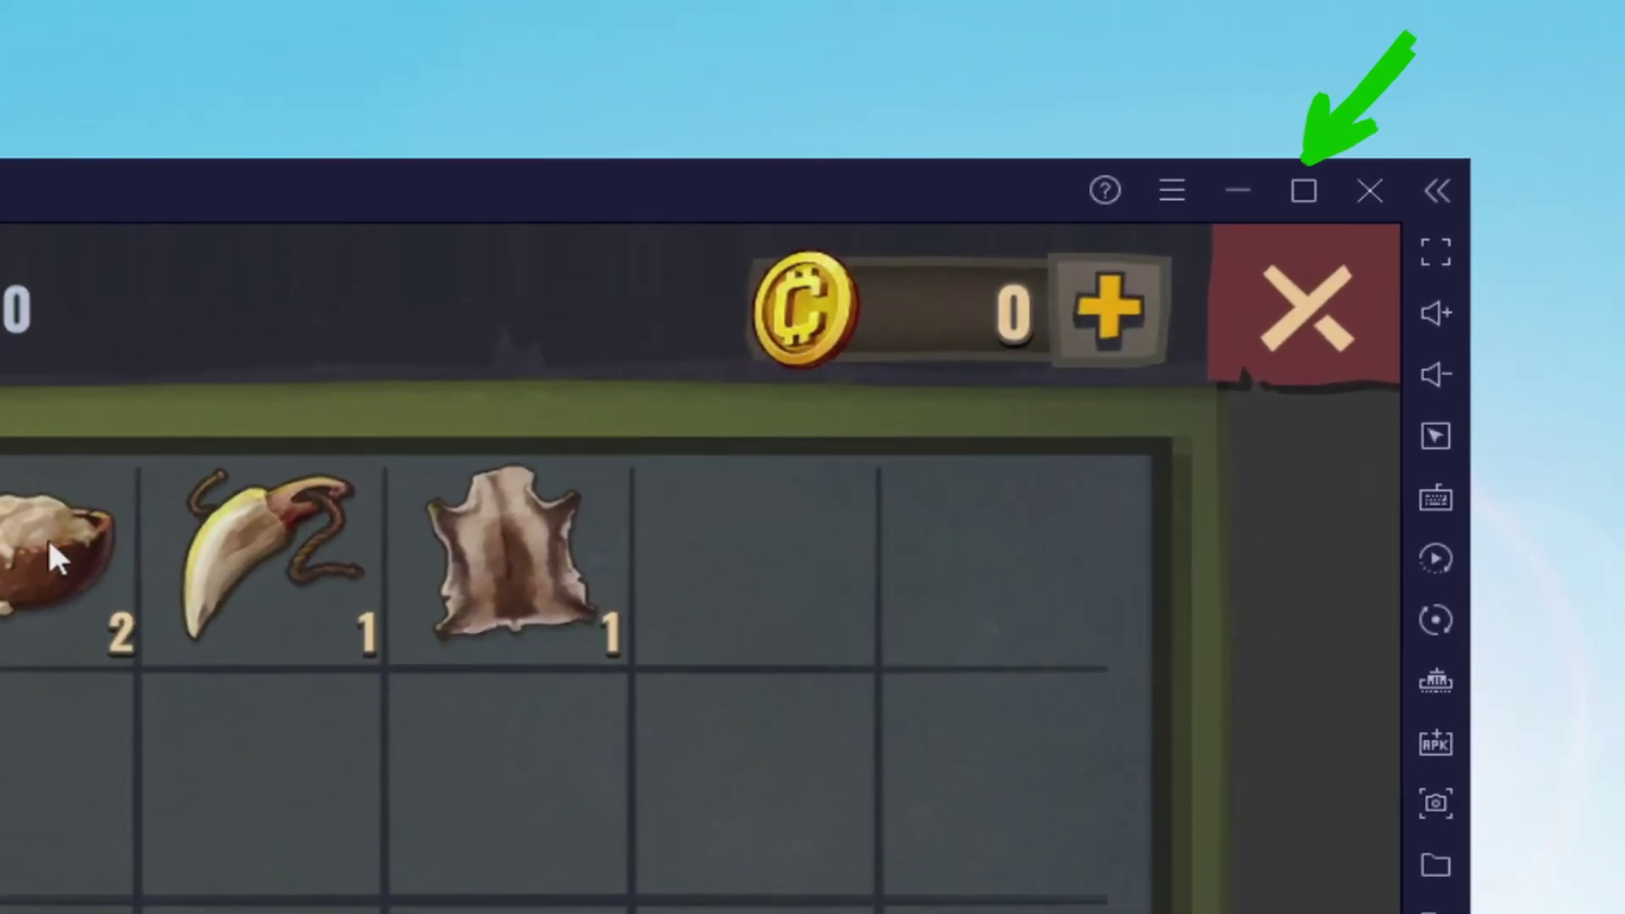
- Transfer the filled bowls and the hide from the boar piglet to the pockets, try the Big Fang, and close the loot
double_click(47, 535)
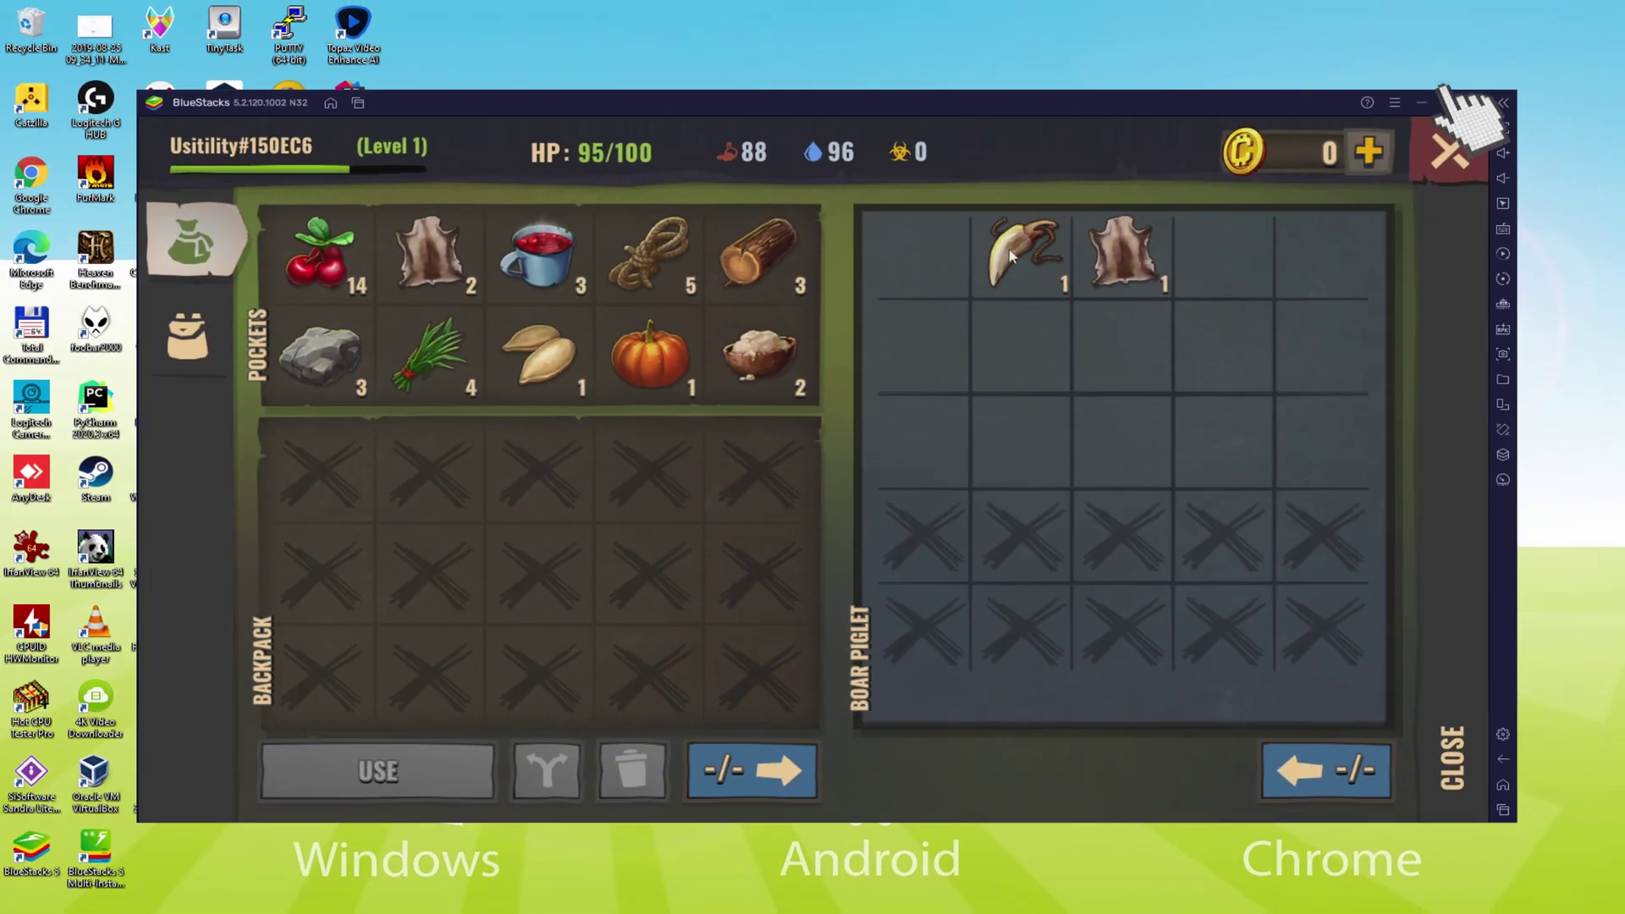
click(953, 279)
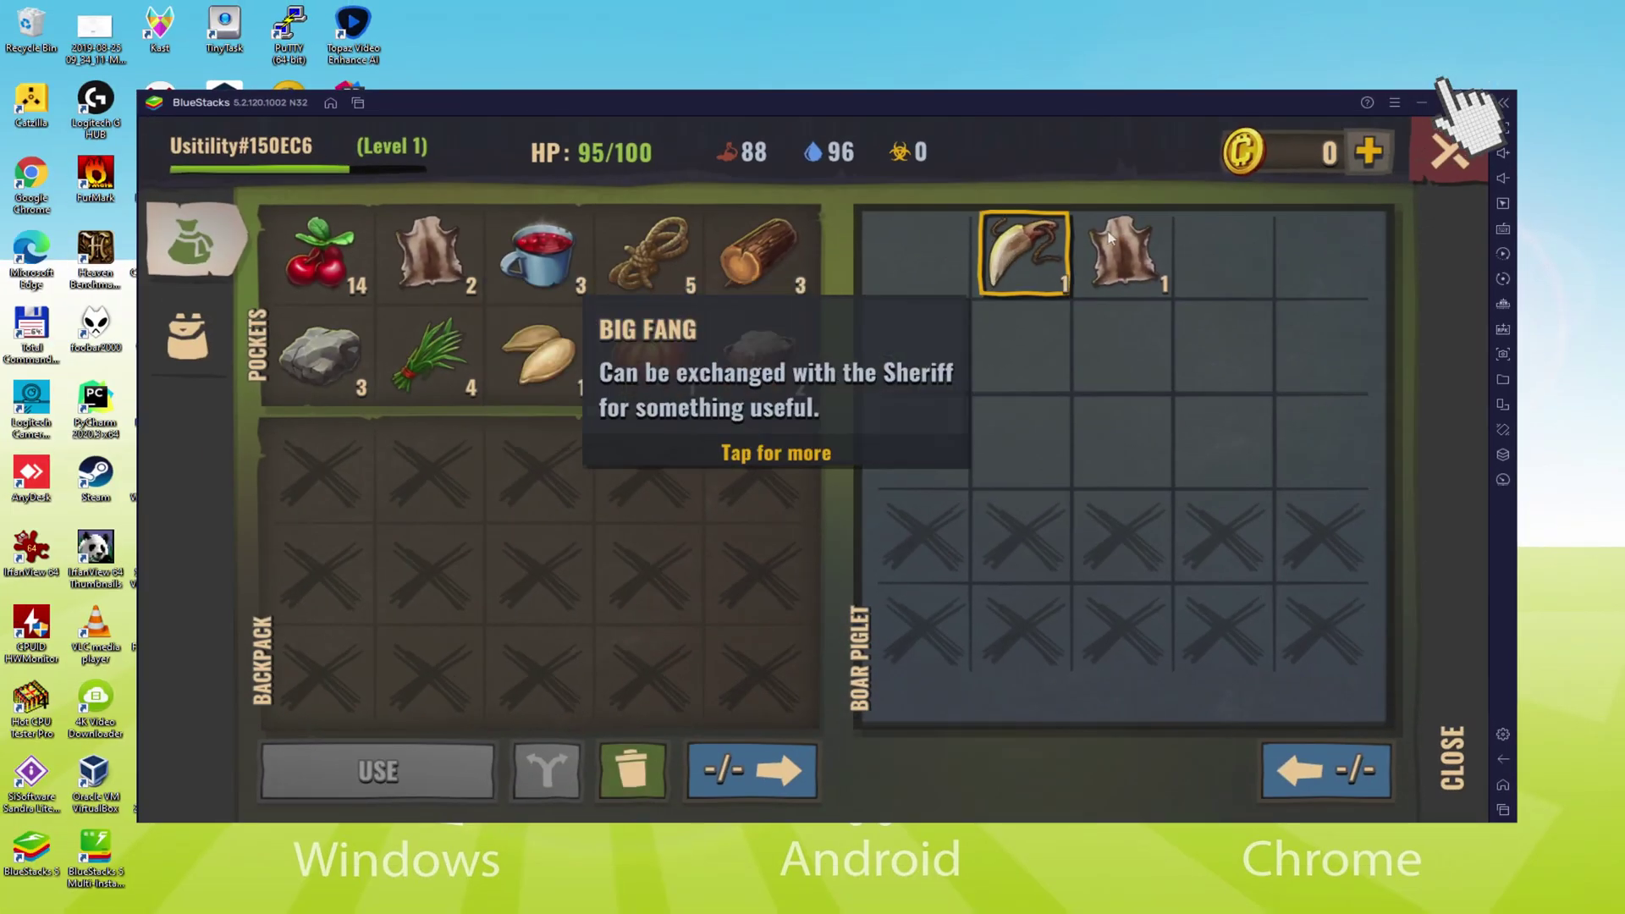
double_click(1065, 279)
click(1056, 174)
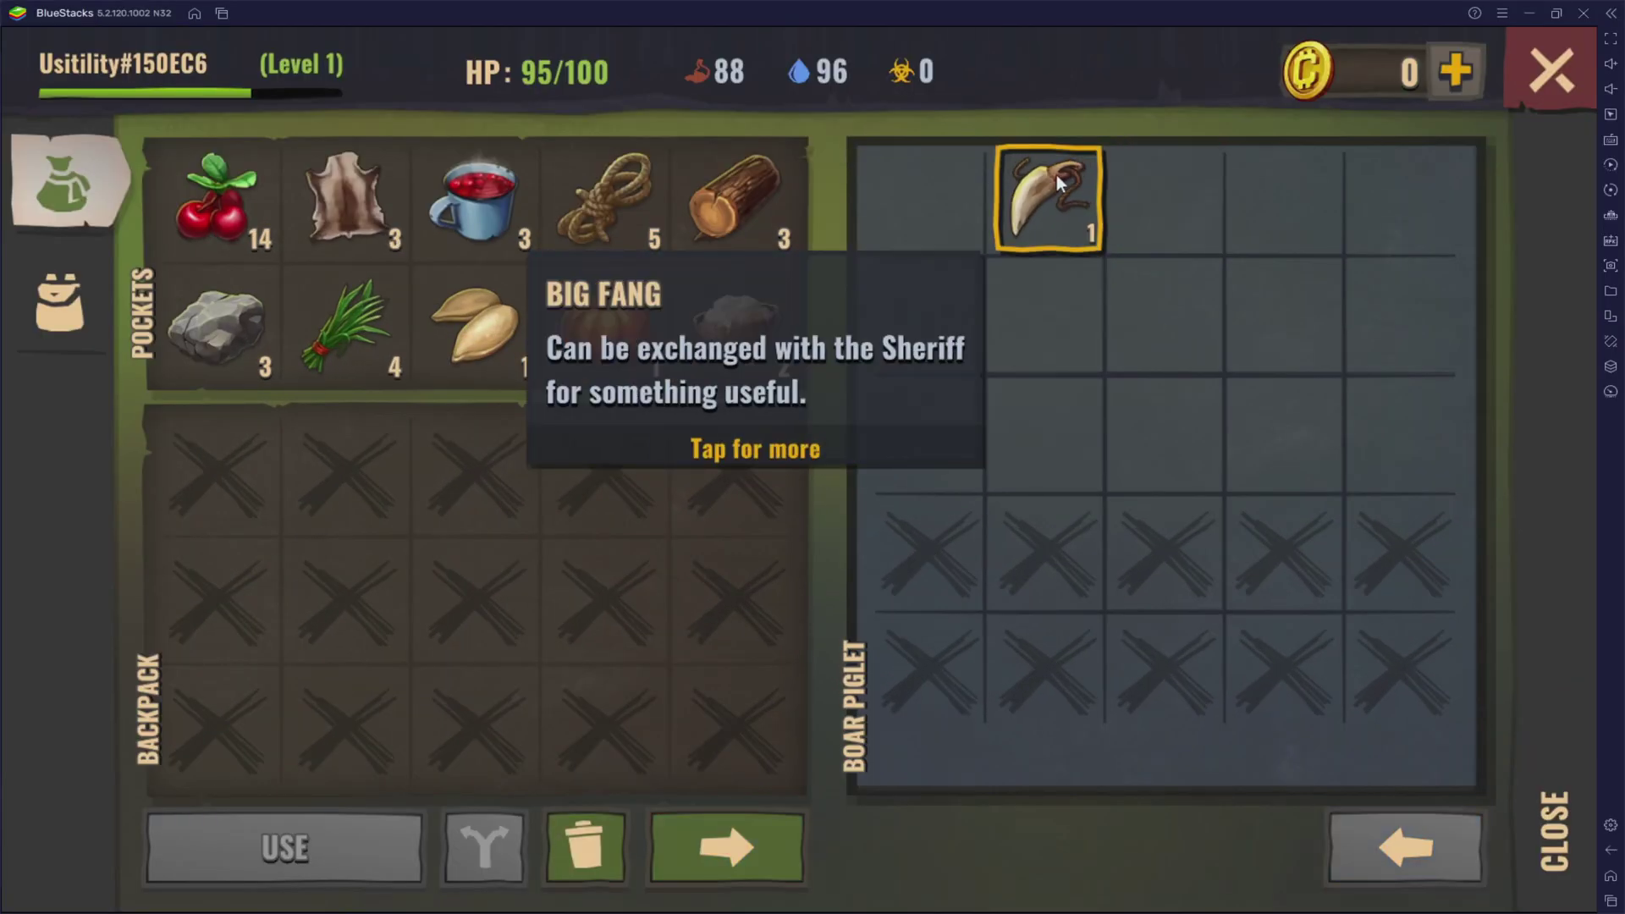
click(565, 475)
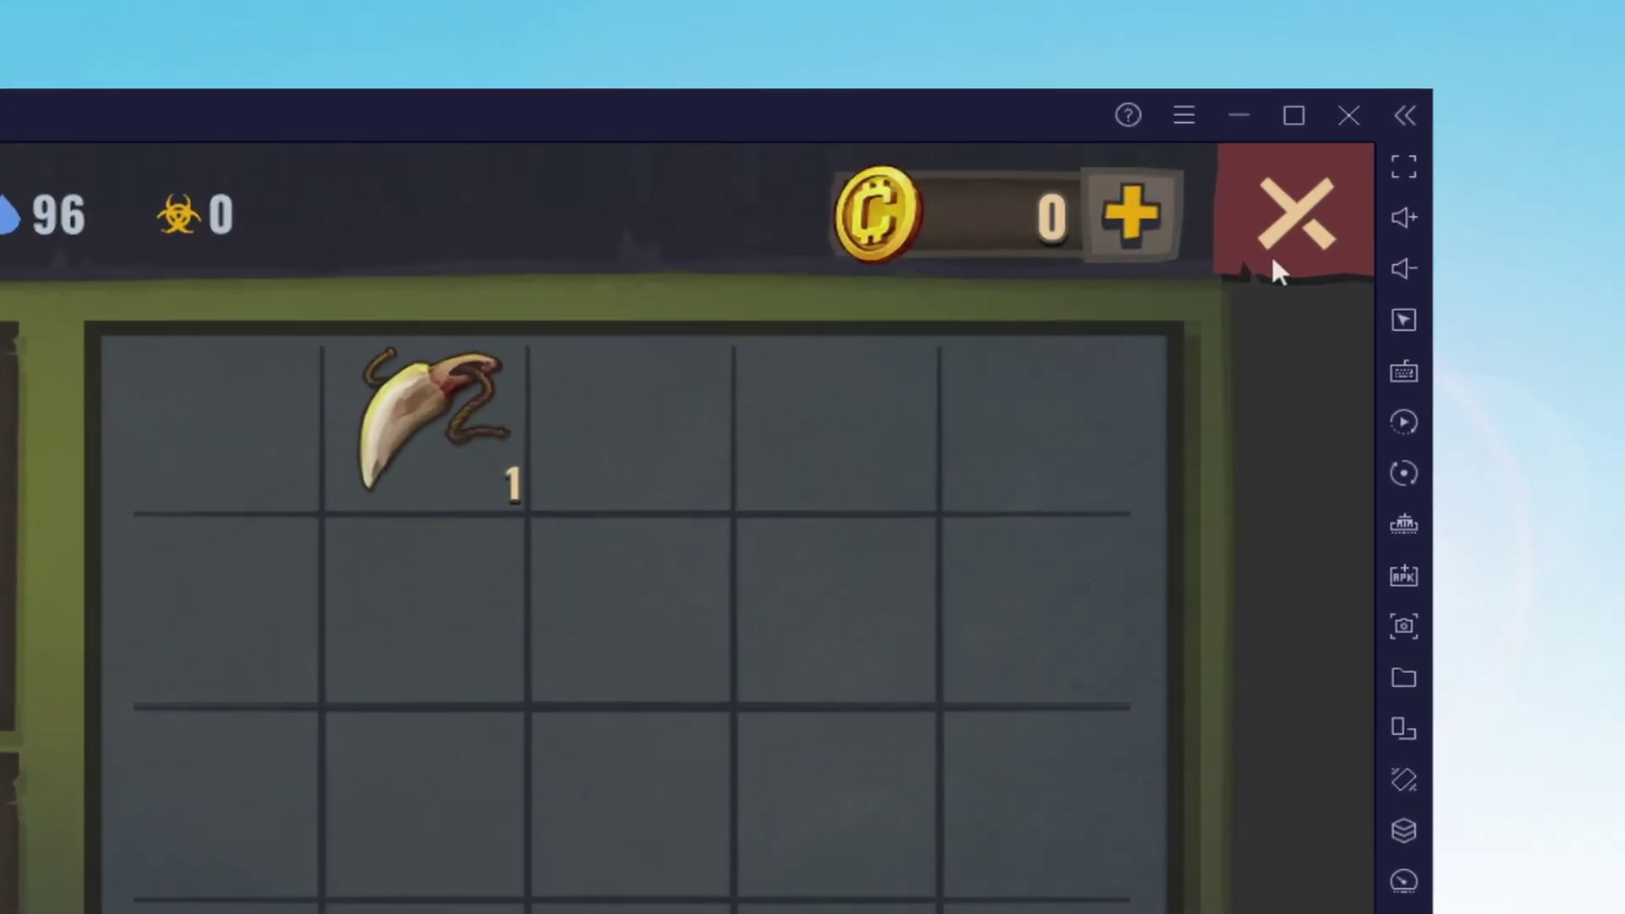
click(1443, 170)
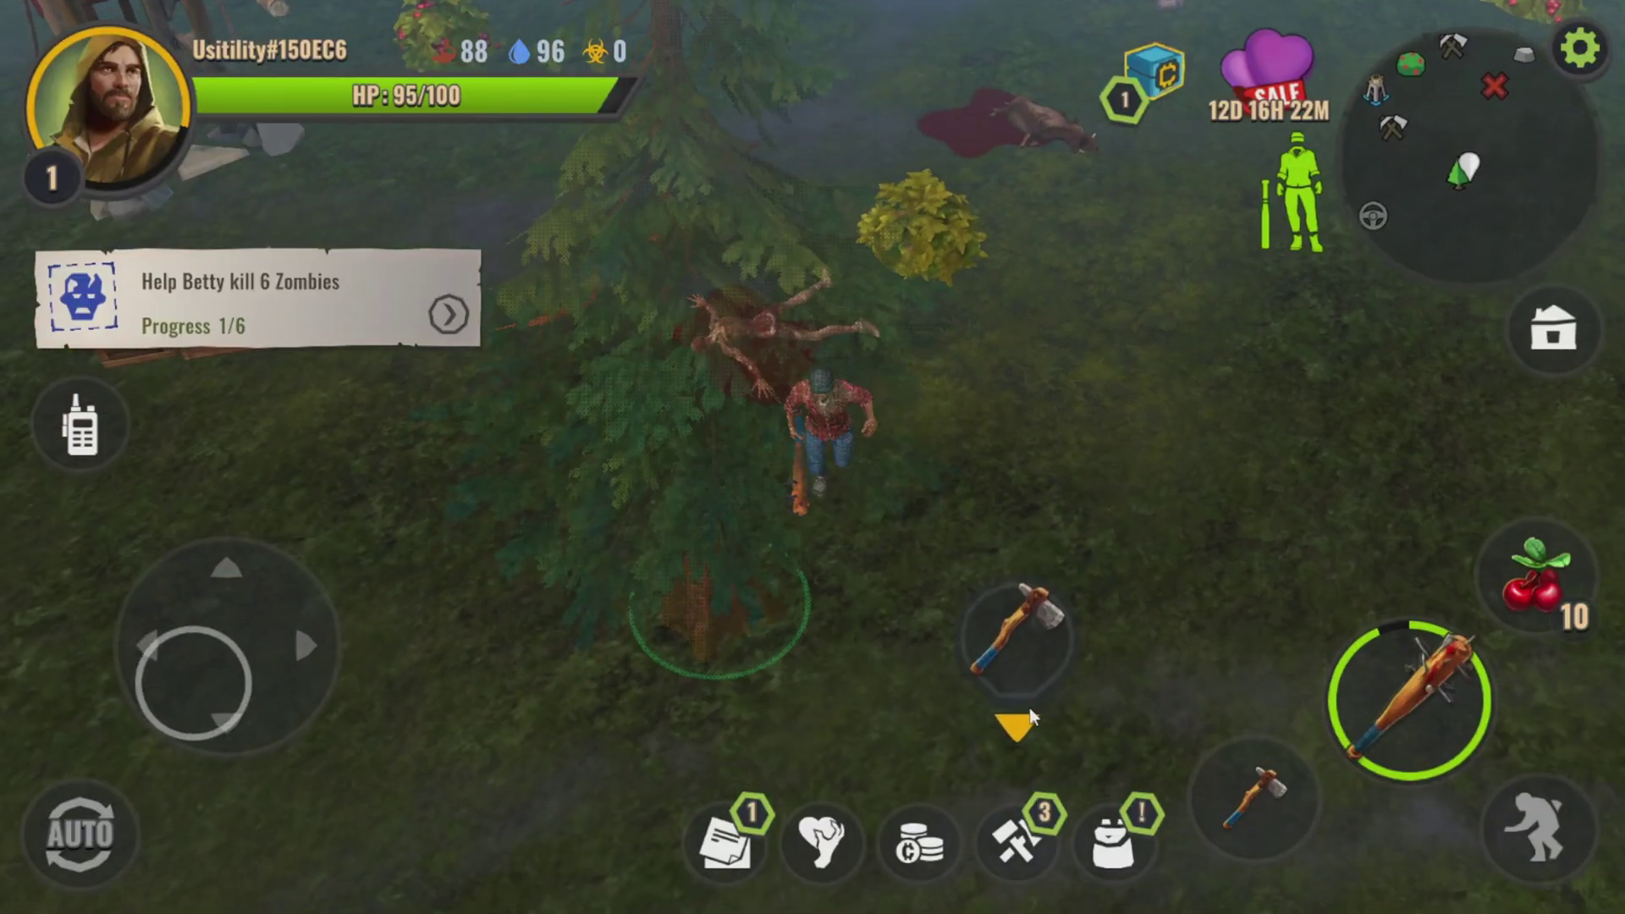
- Craft a Stone Axe from pine logs and stones and chop the nearby pine tree with it
click(1029, 653)
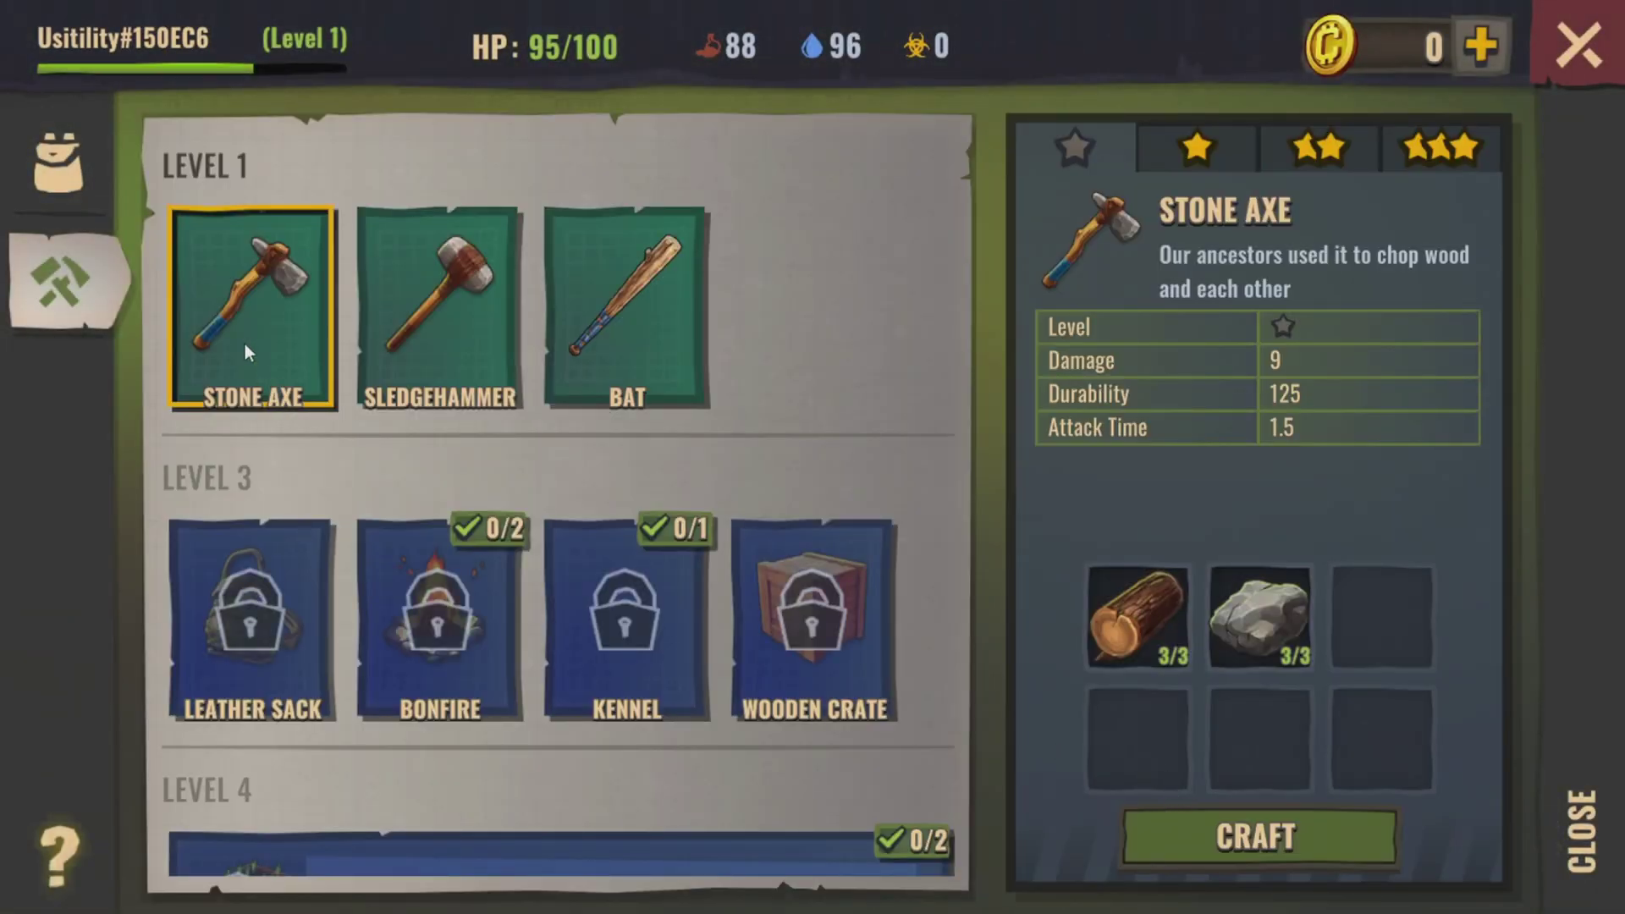
click(1246, 826)
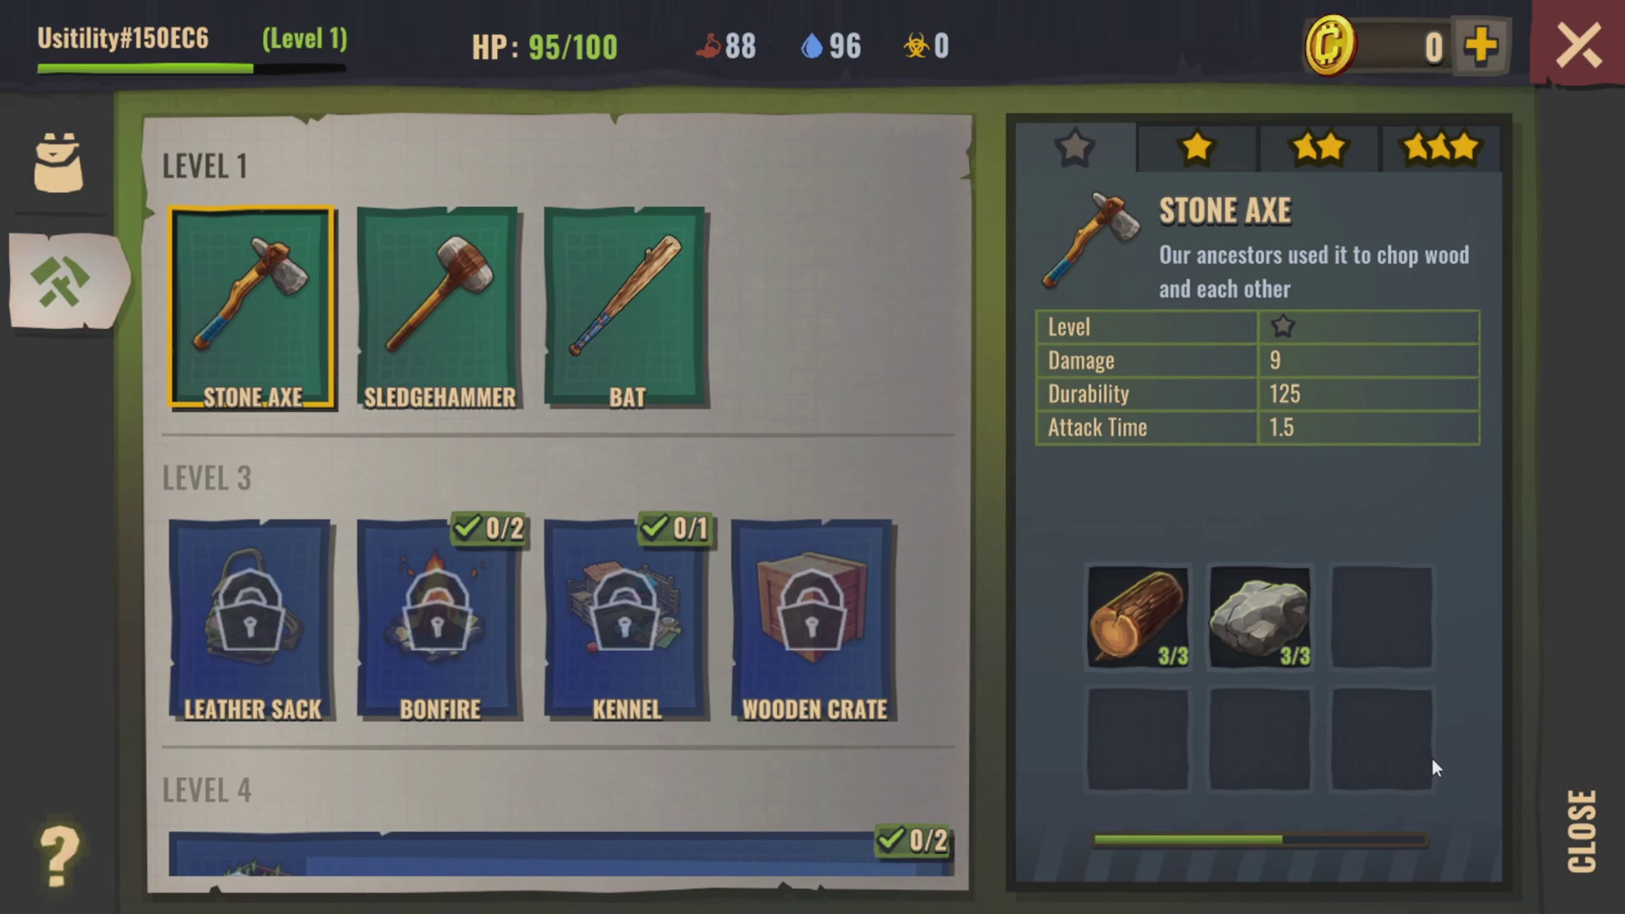
click(1579, 831)
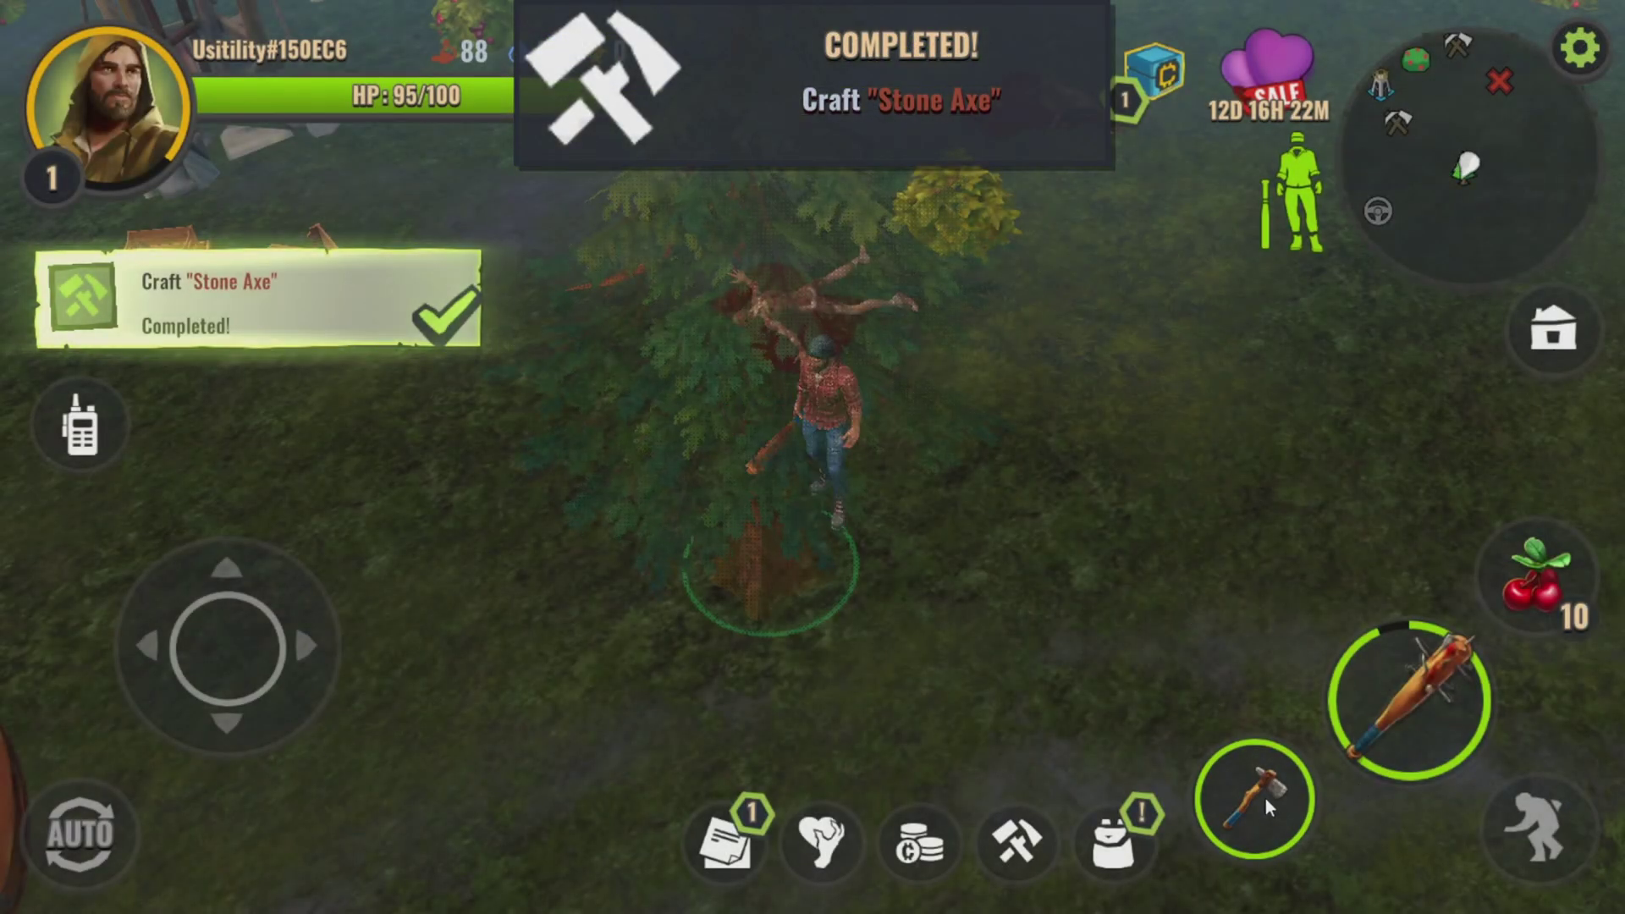
click(1266, 799)
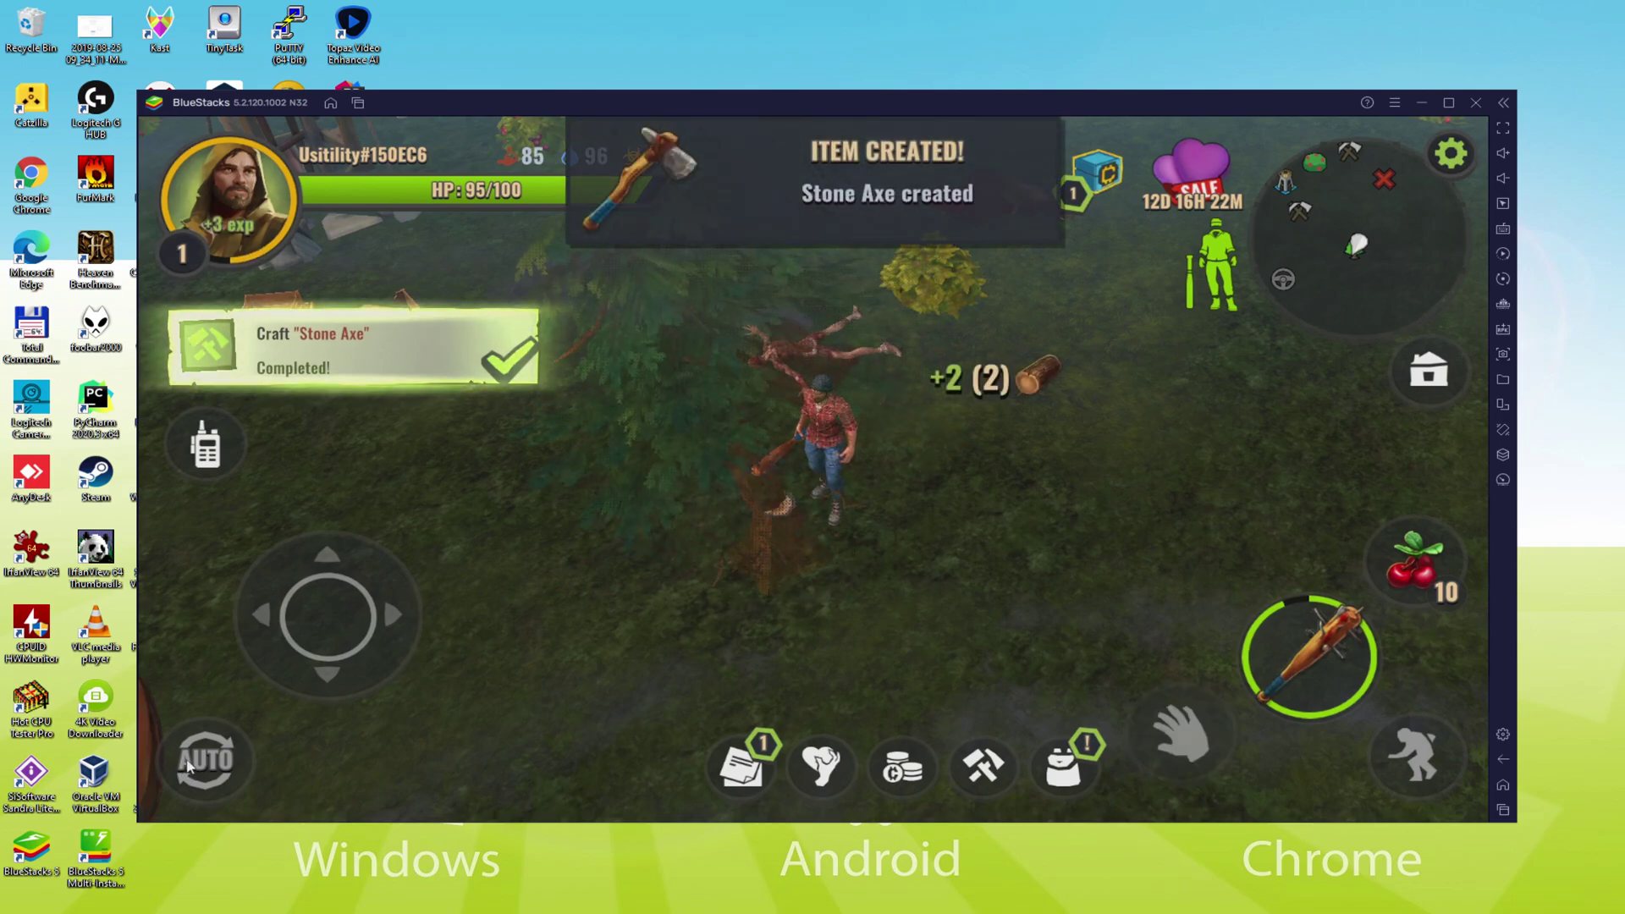
- Walk the character past the orange car to the wooden tower to find a place for the house
key(s)
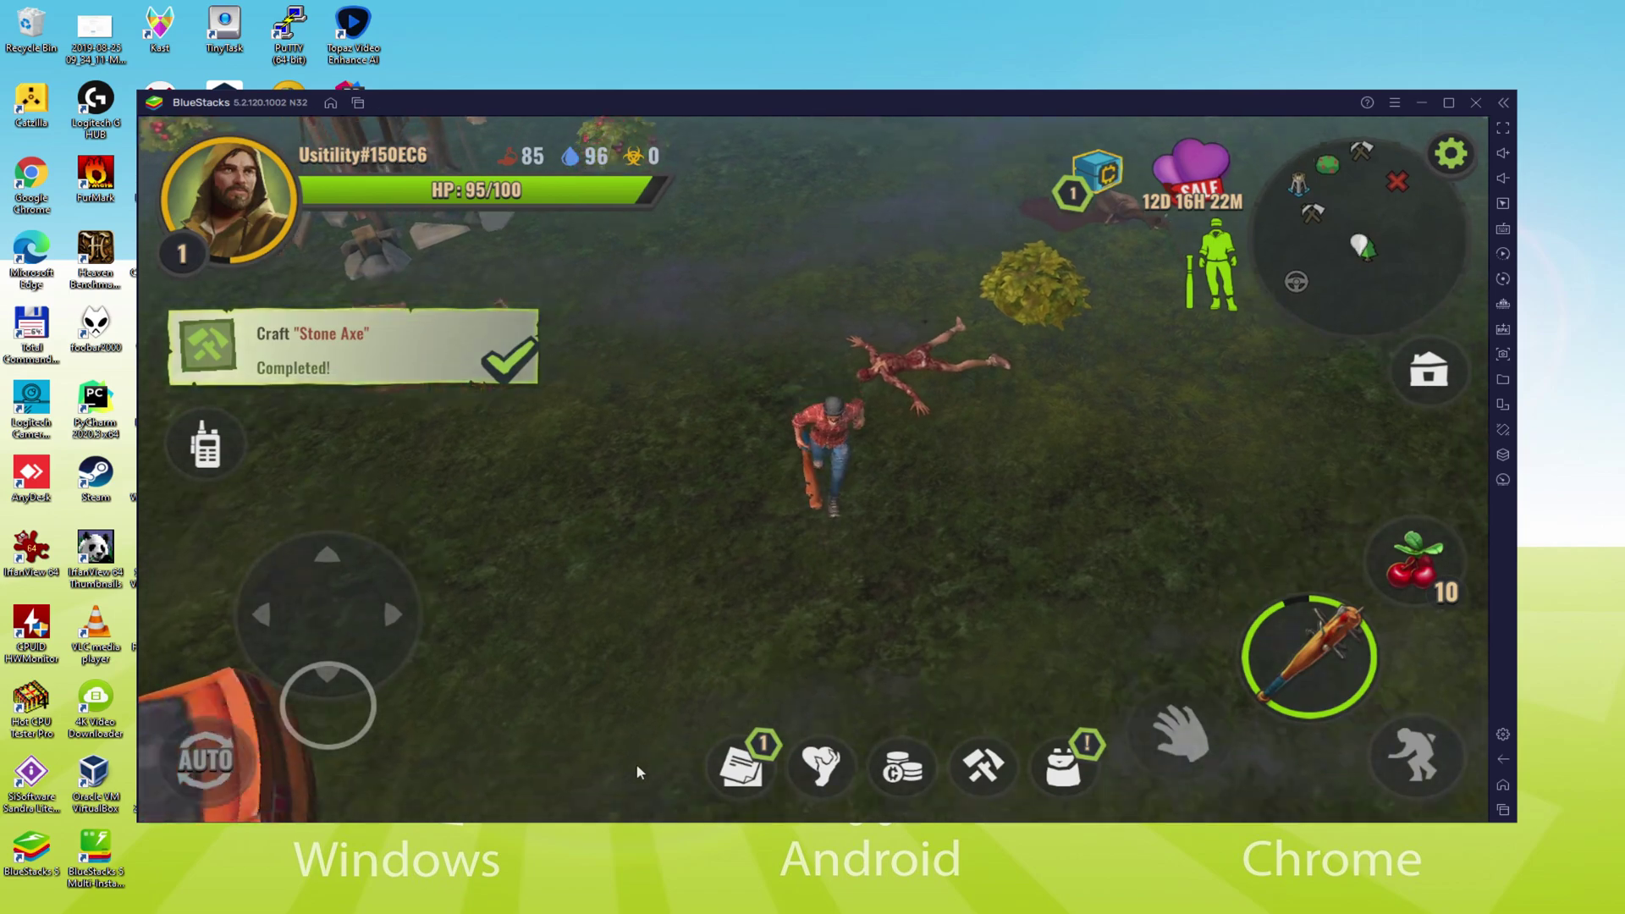
drag(352, 613, 288, 616)
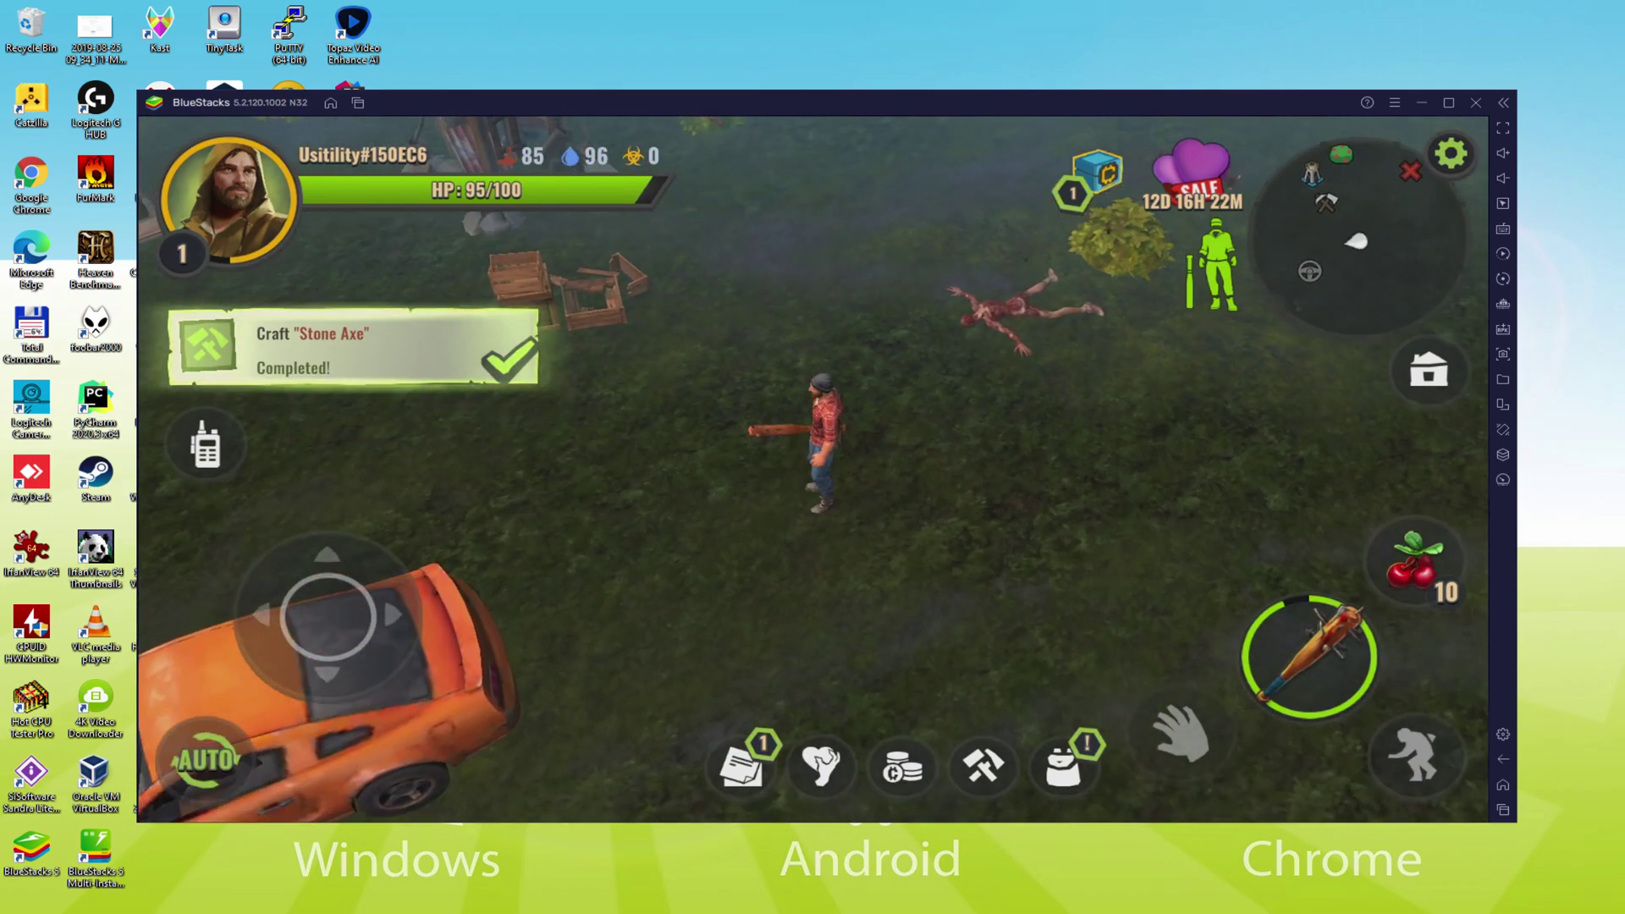
key(w)
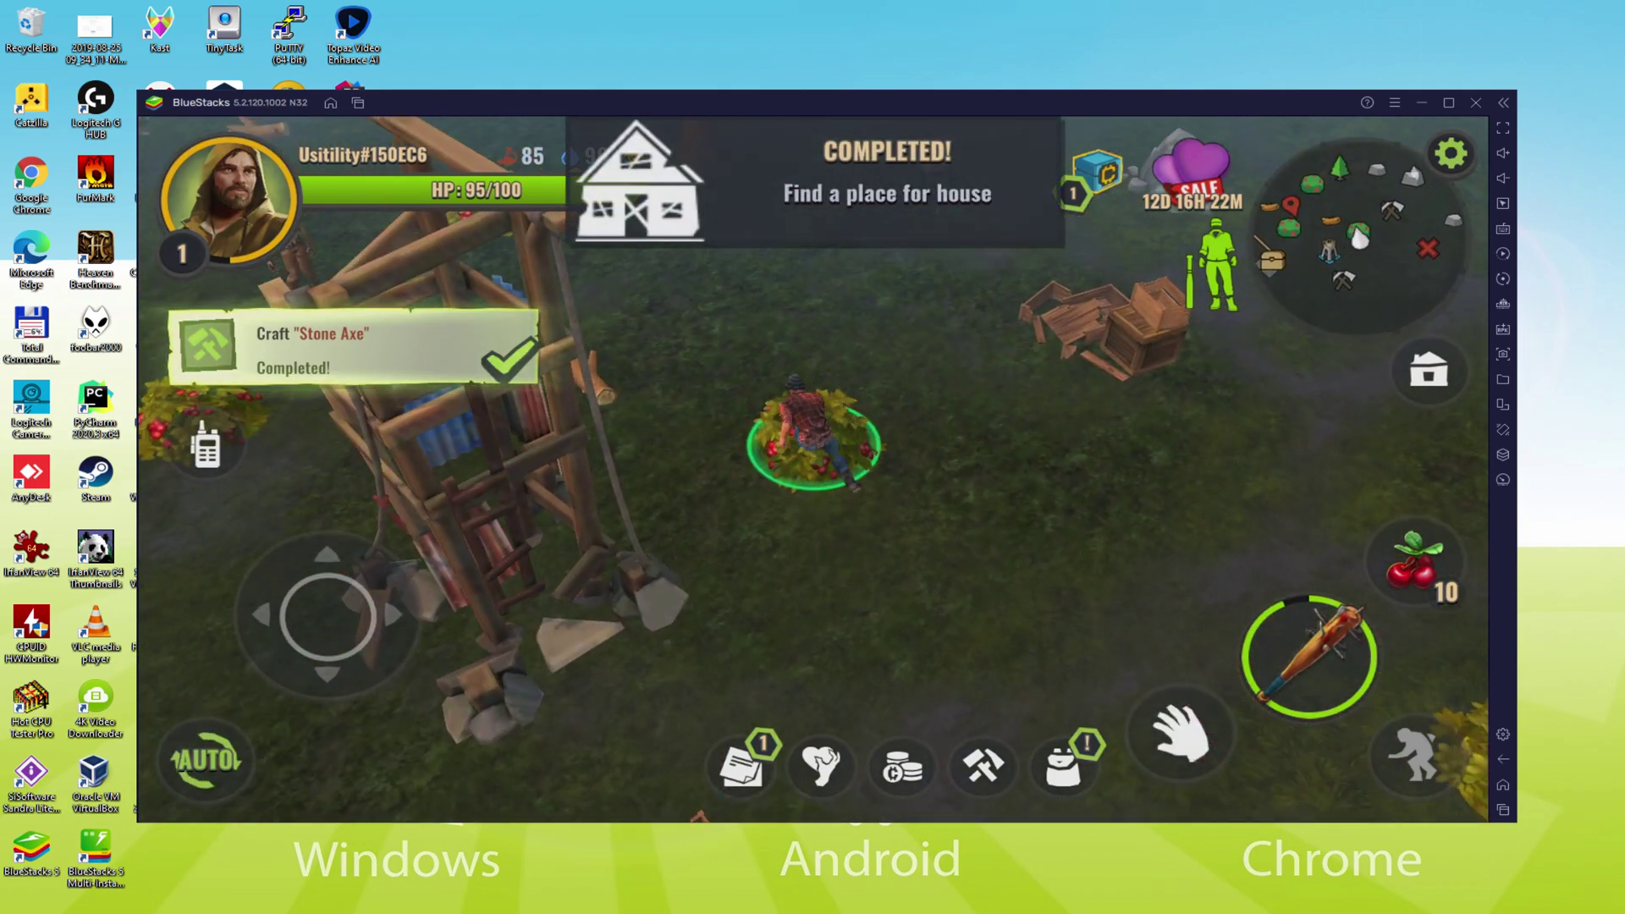
key(a)
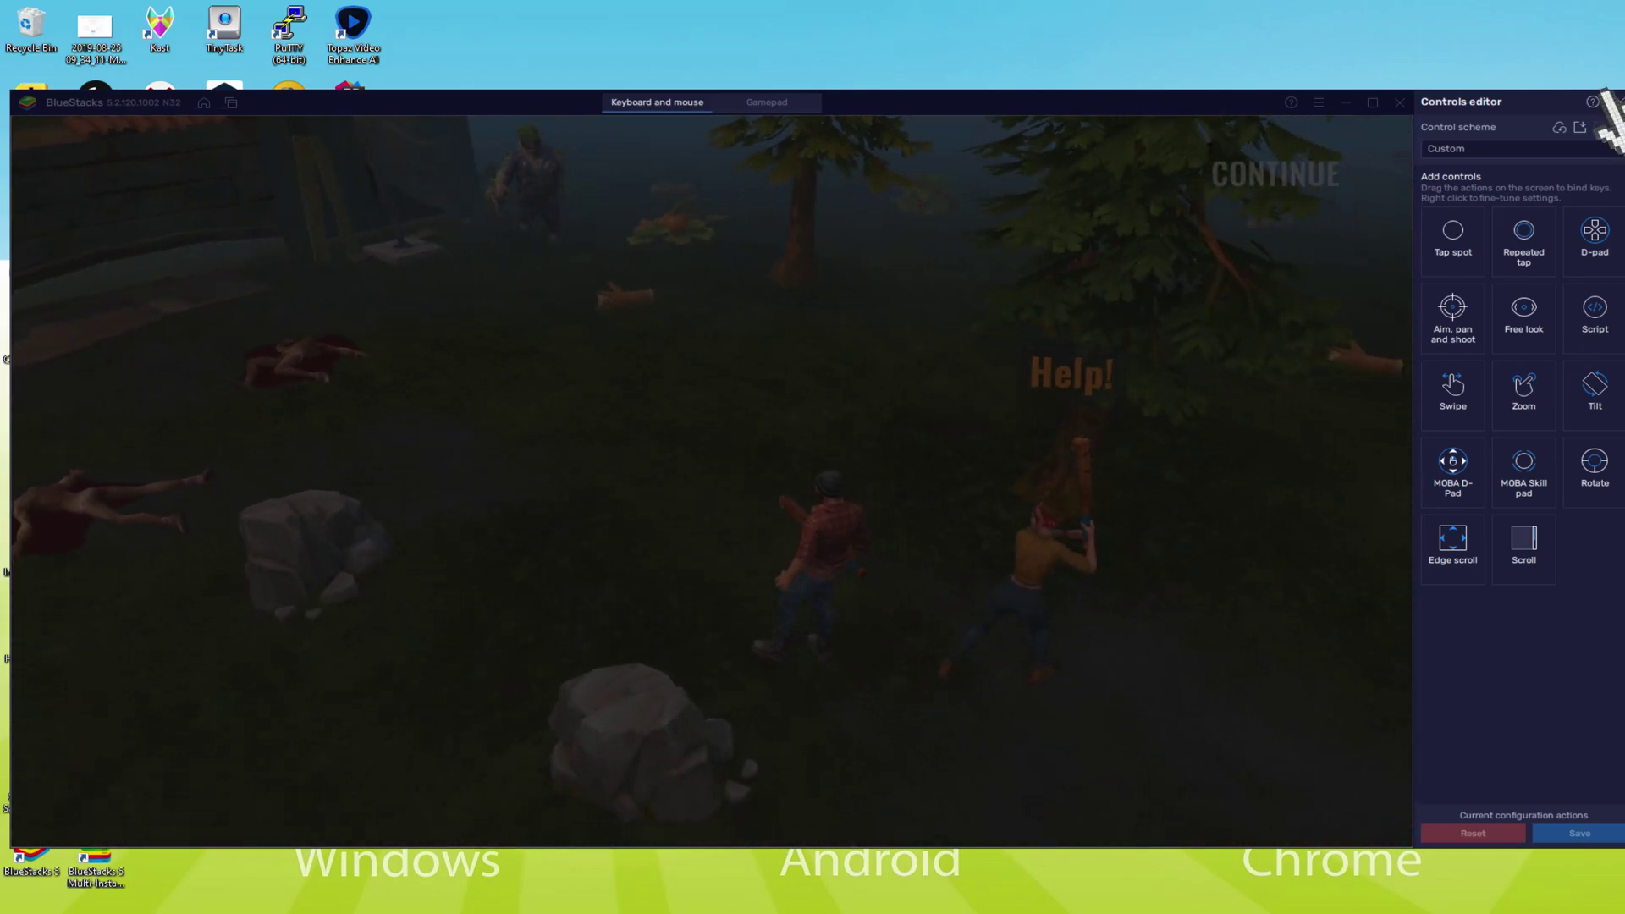
- Close the controls editor and attack Simon and the surrounding zombies with the equipped bat
key(Escape)
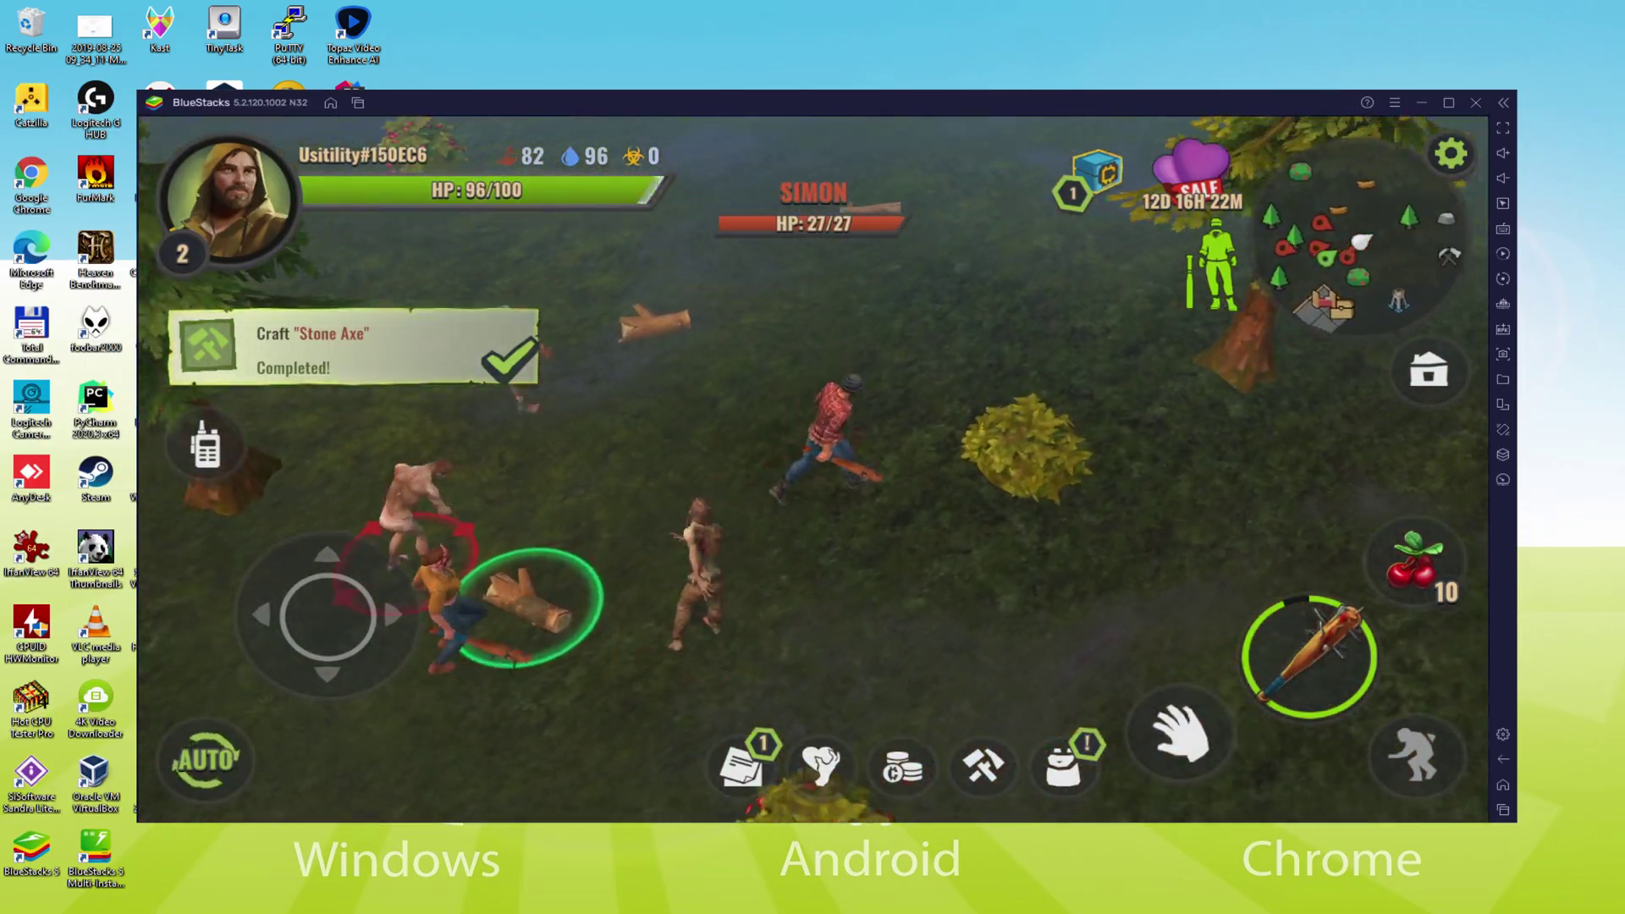
click(1349, 661)
click(1336, 660)
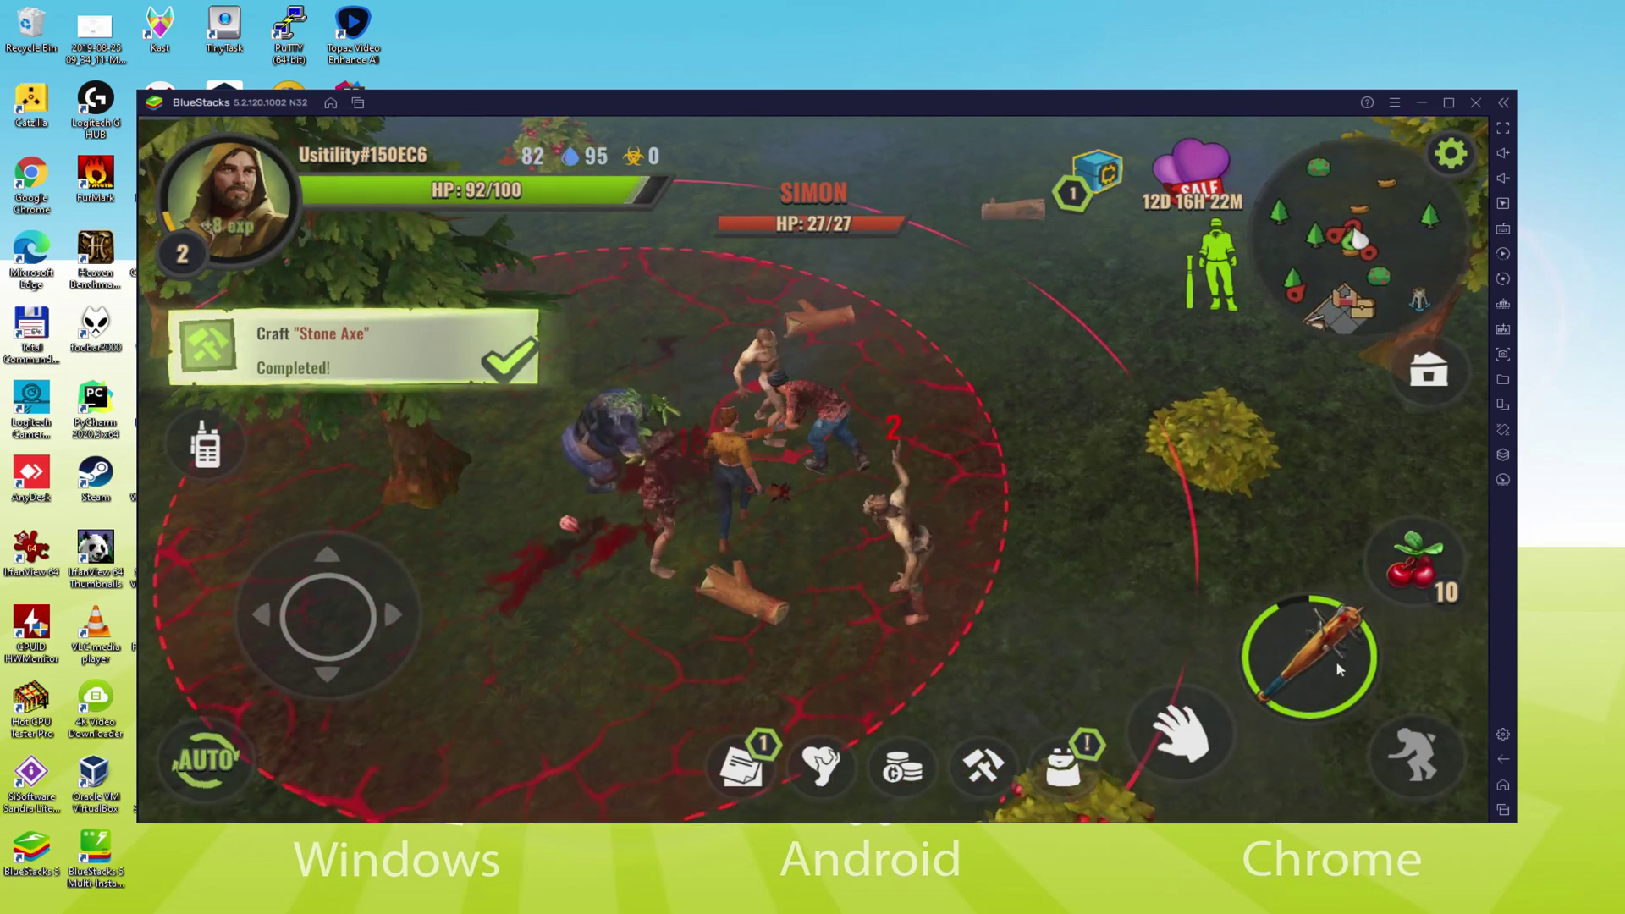
click(1336, 661)
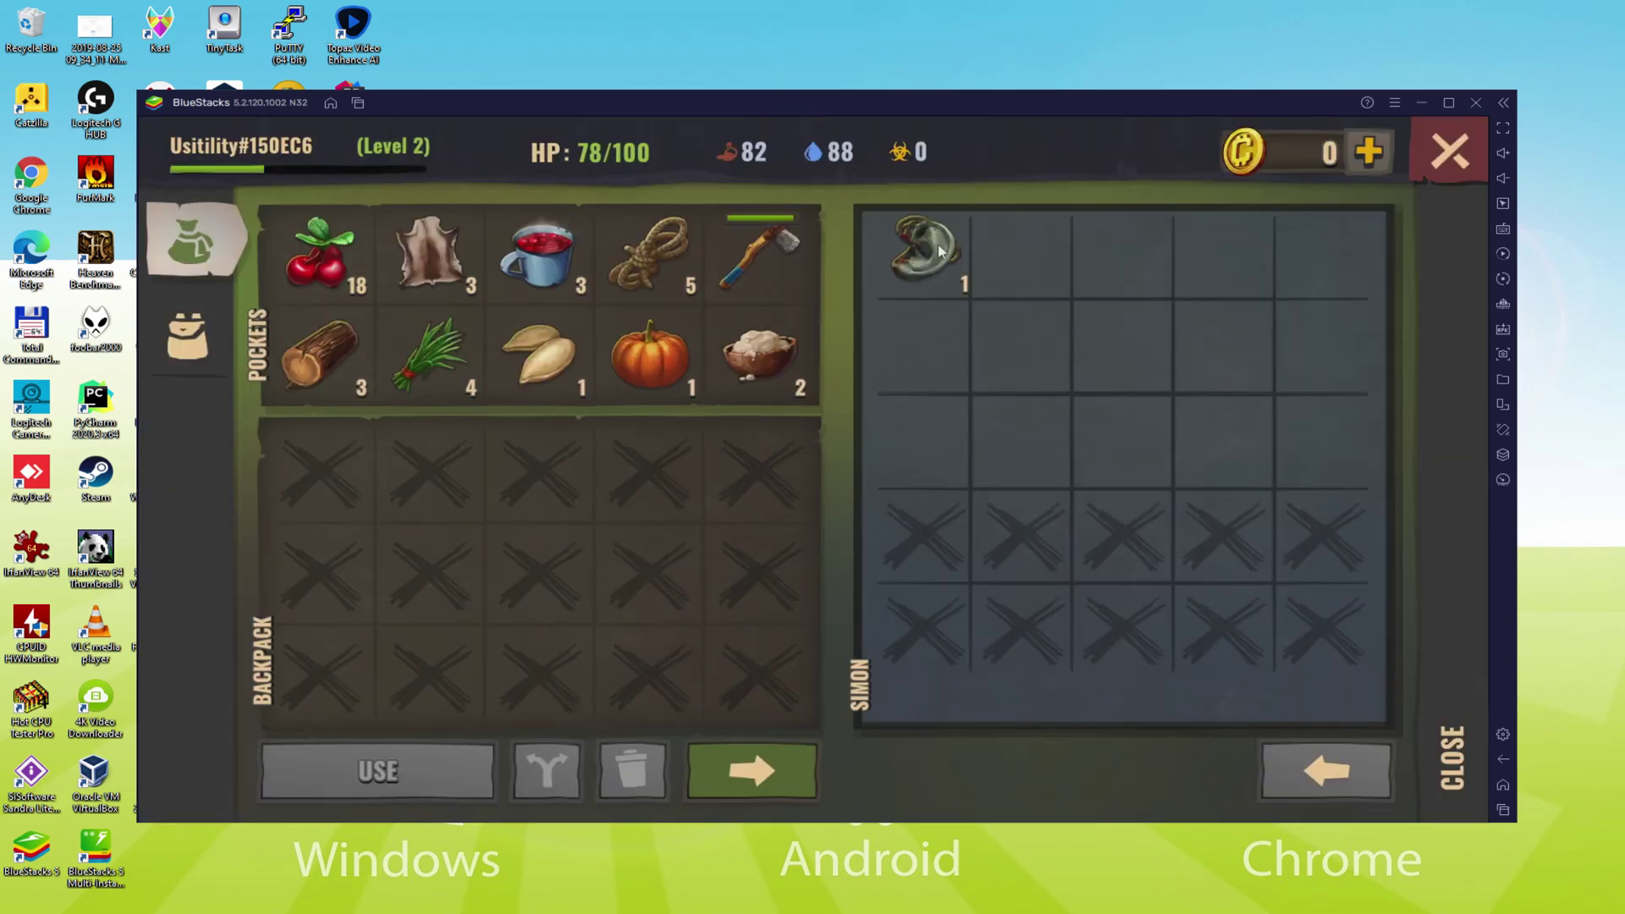
- Inspect the Grey Zombie Ear in Simon's loot and close the loot
click(940, 250)
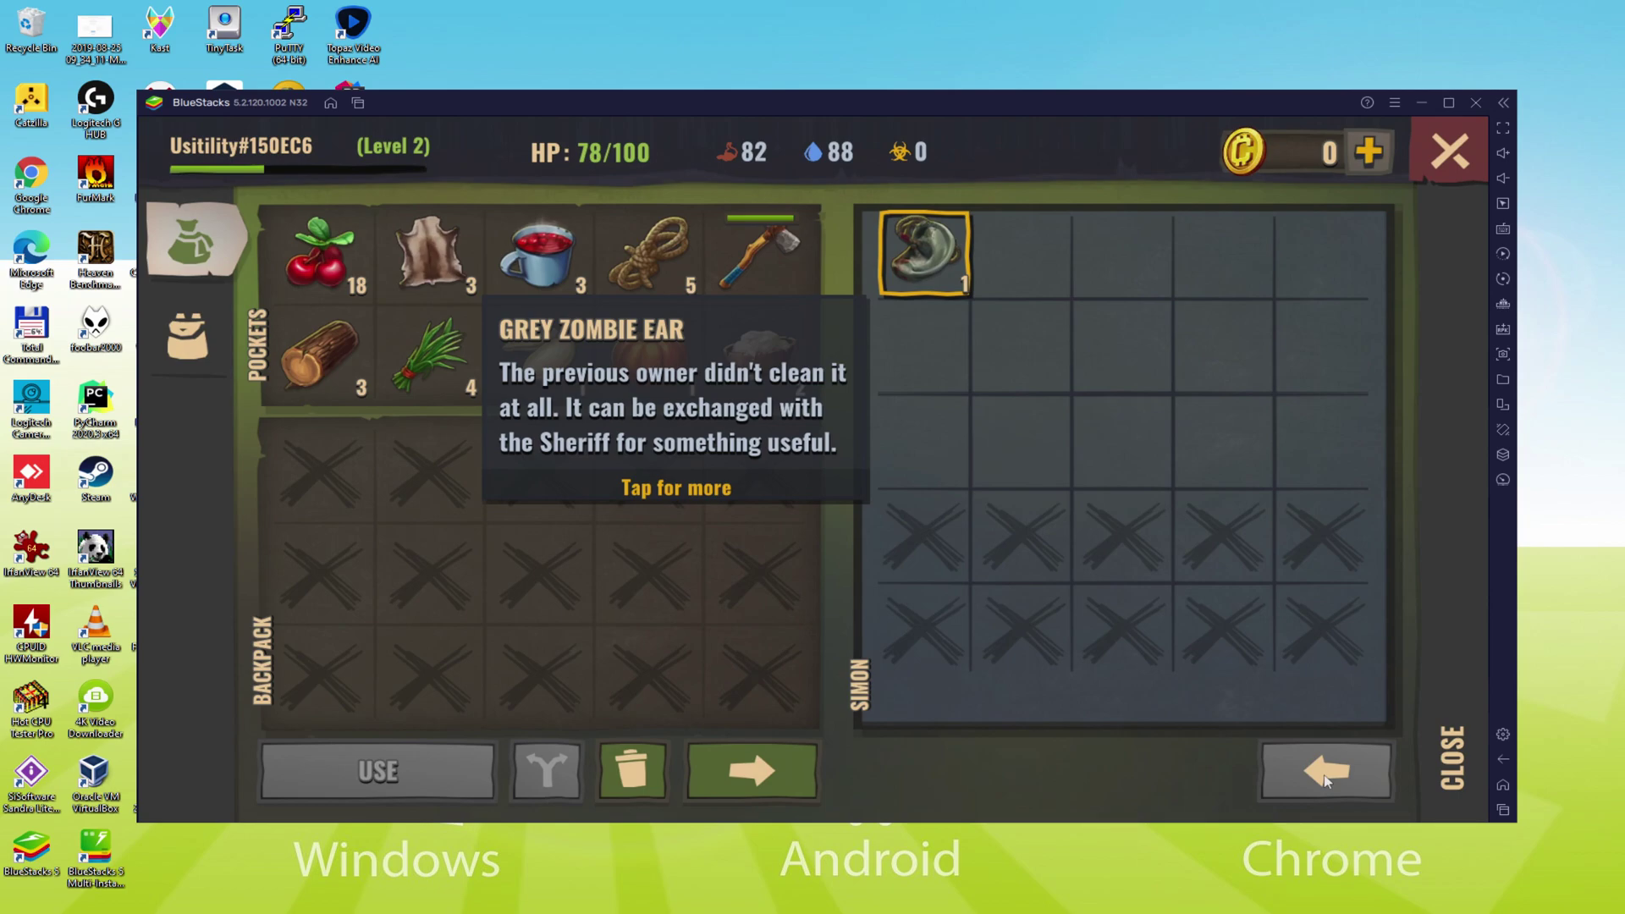
click(922, 243)
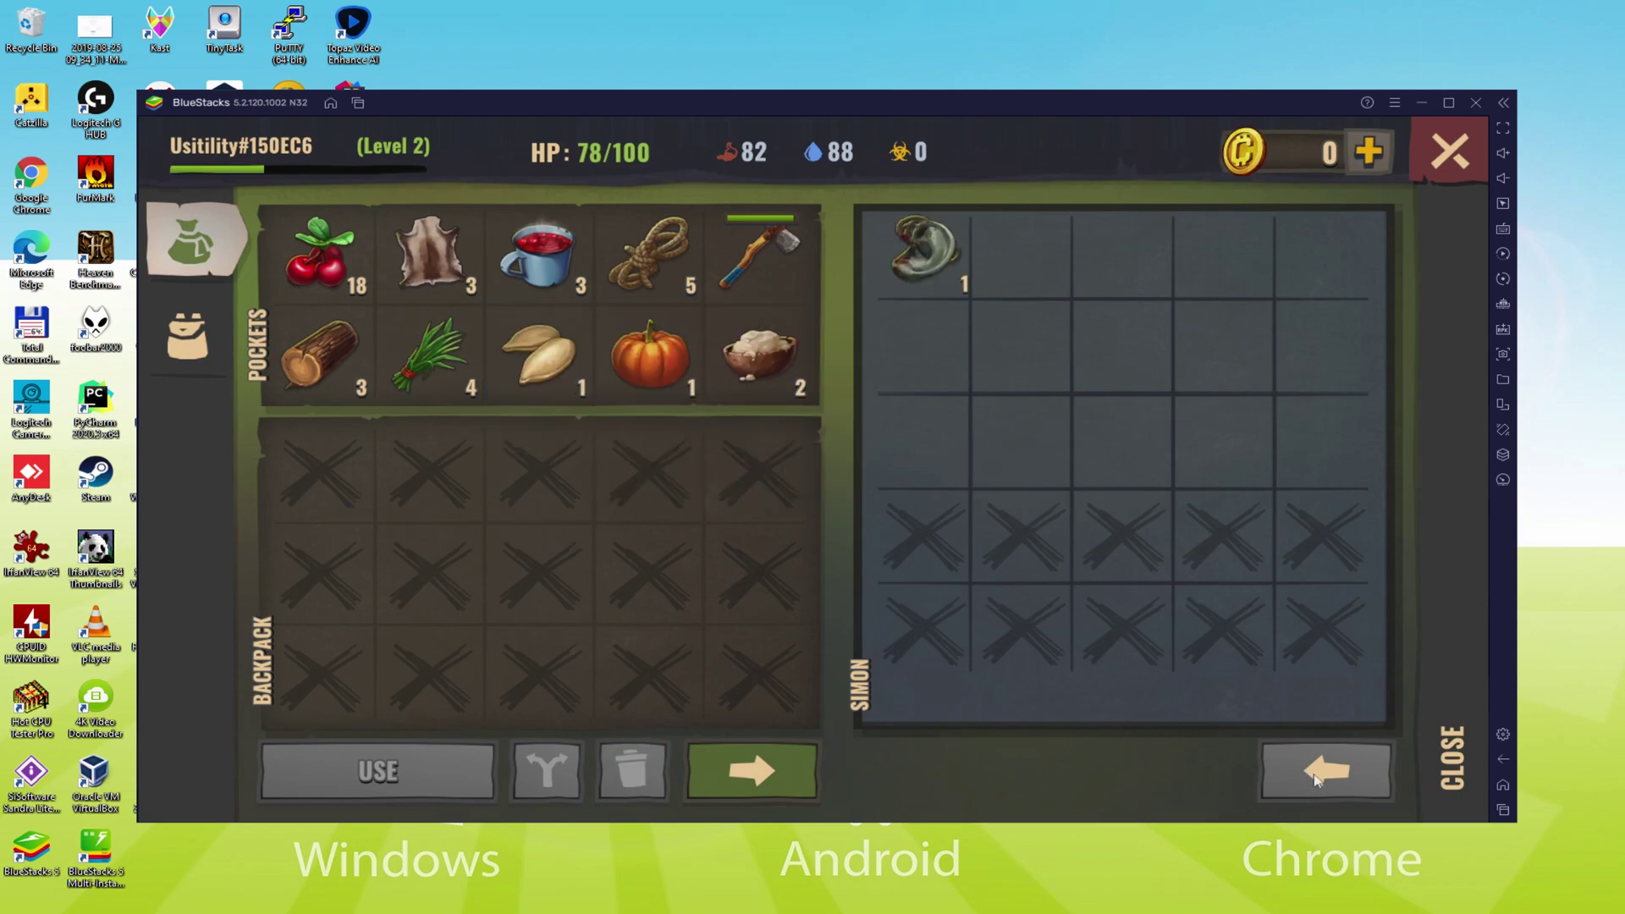
click(1449, 744)
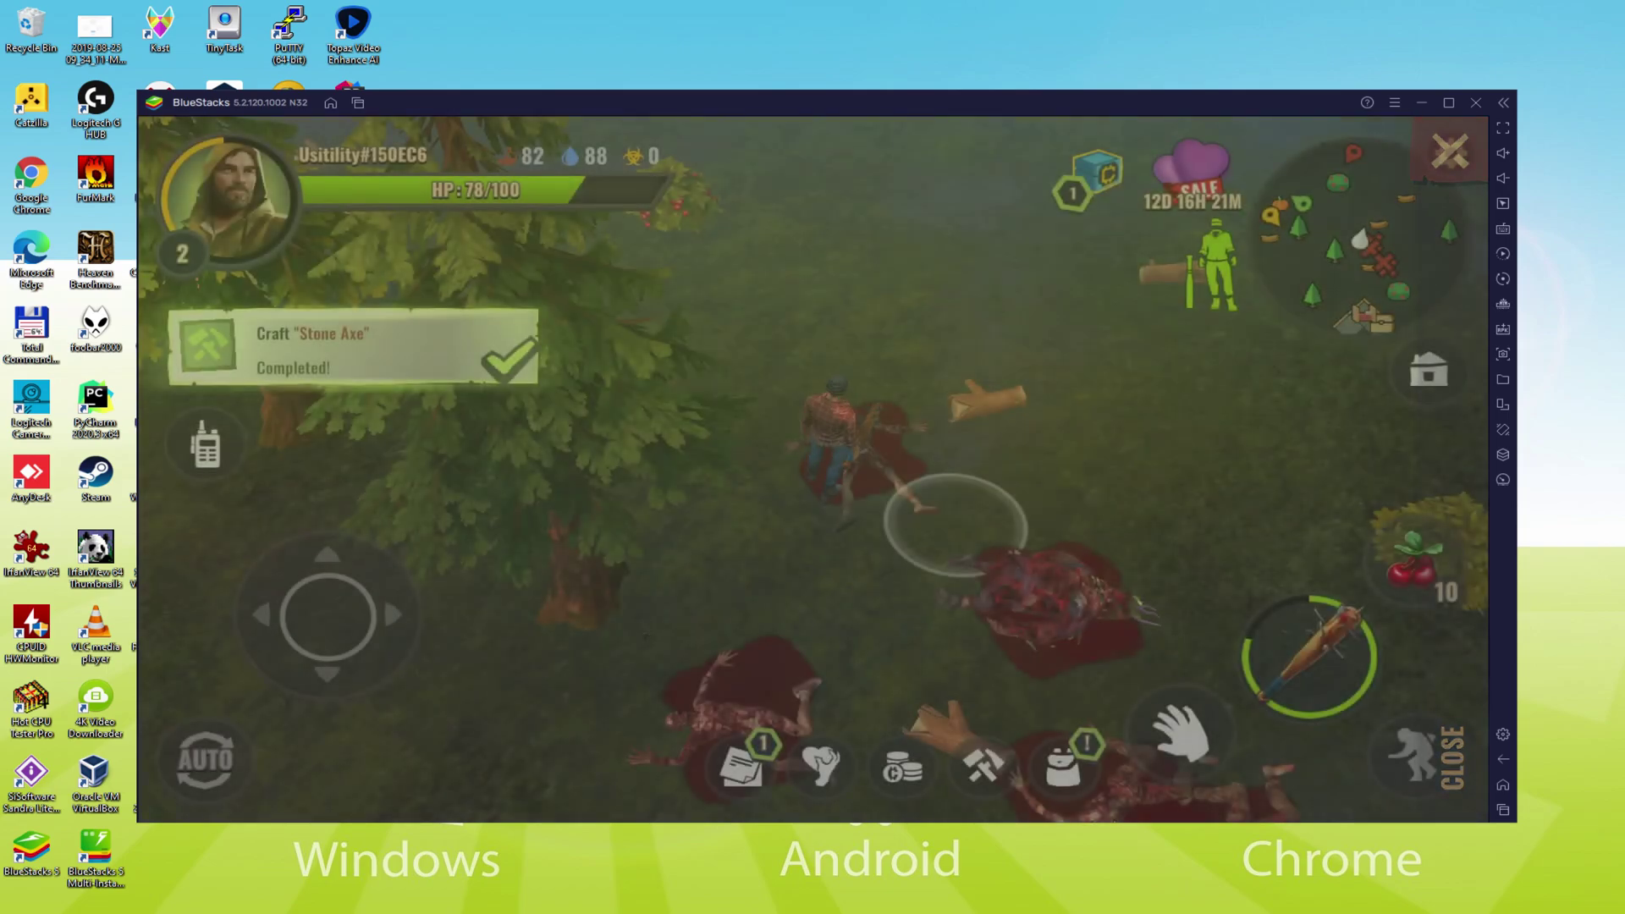
- Check the character's pockets and equipment in the inventory, and claim the completed Craft "Stone Axe" task
click(1074, 775)
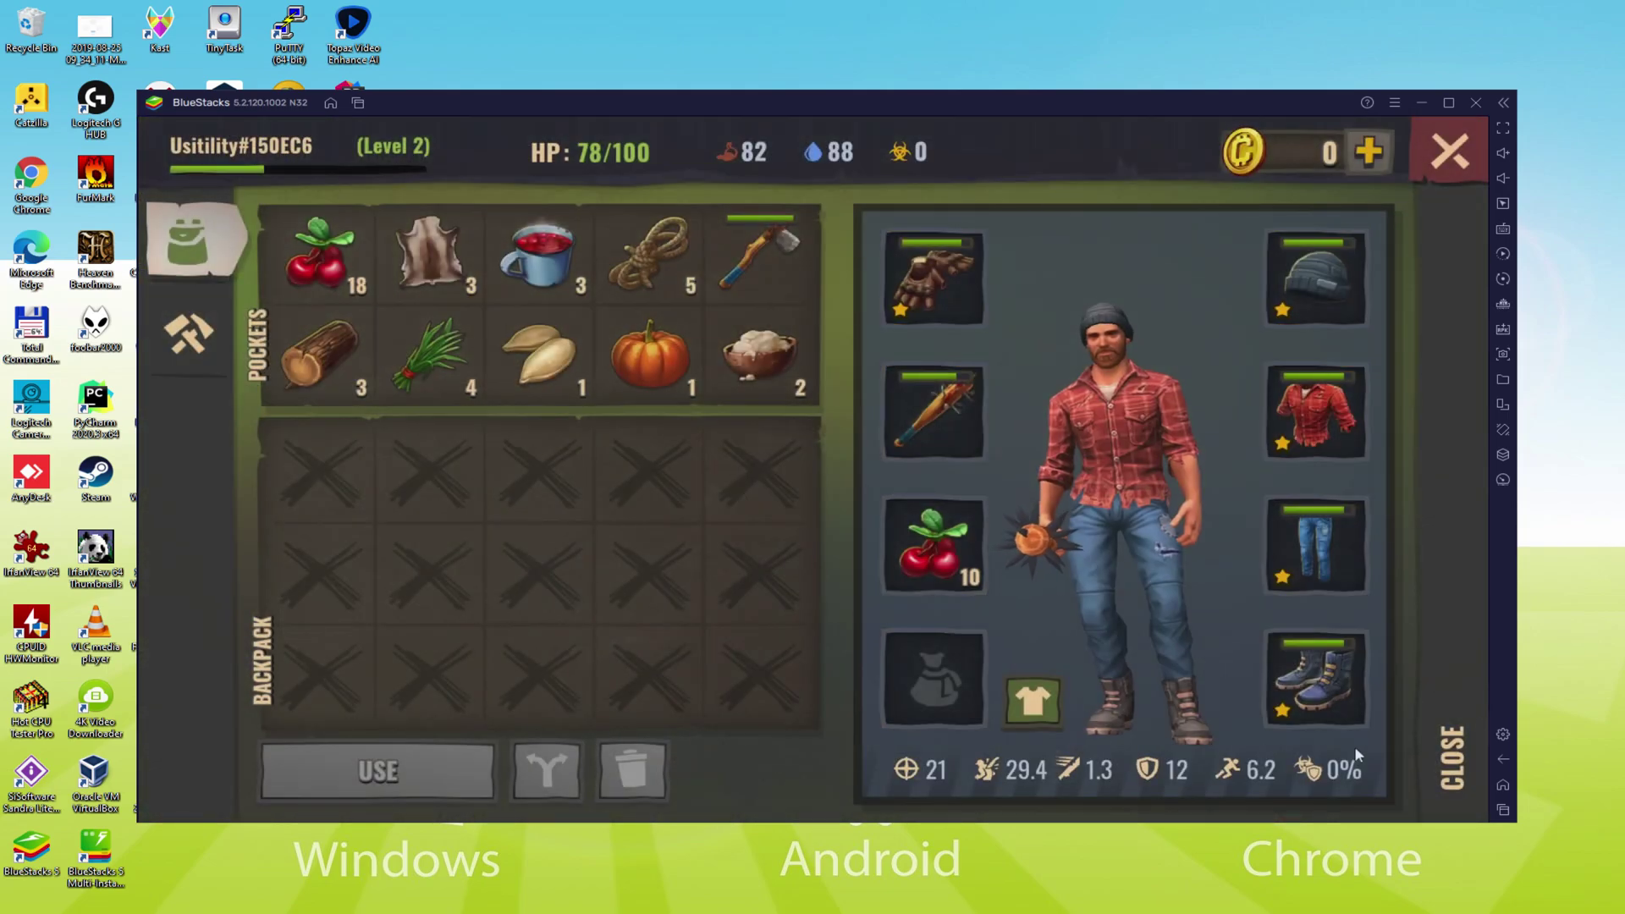
click(1453, 758)
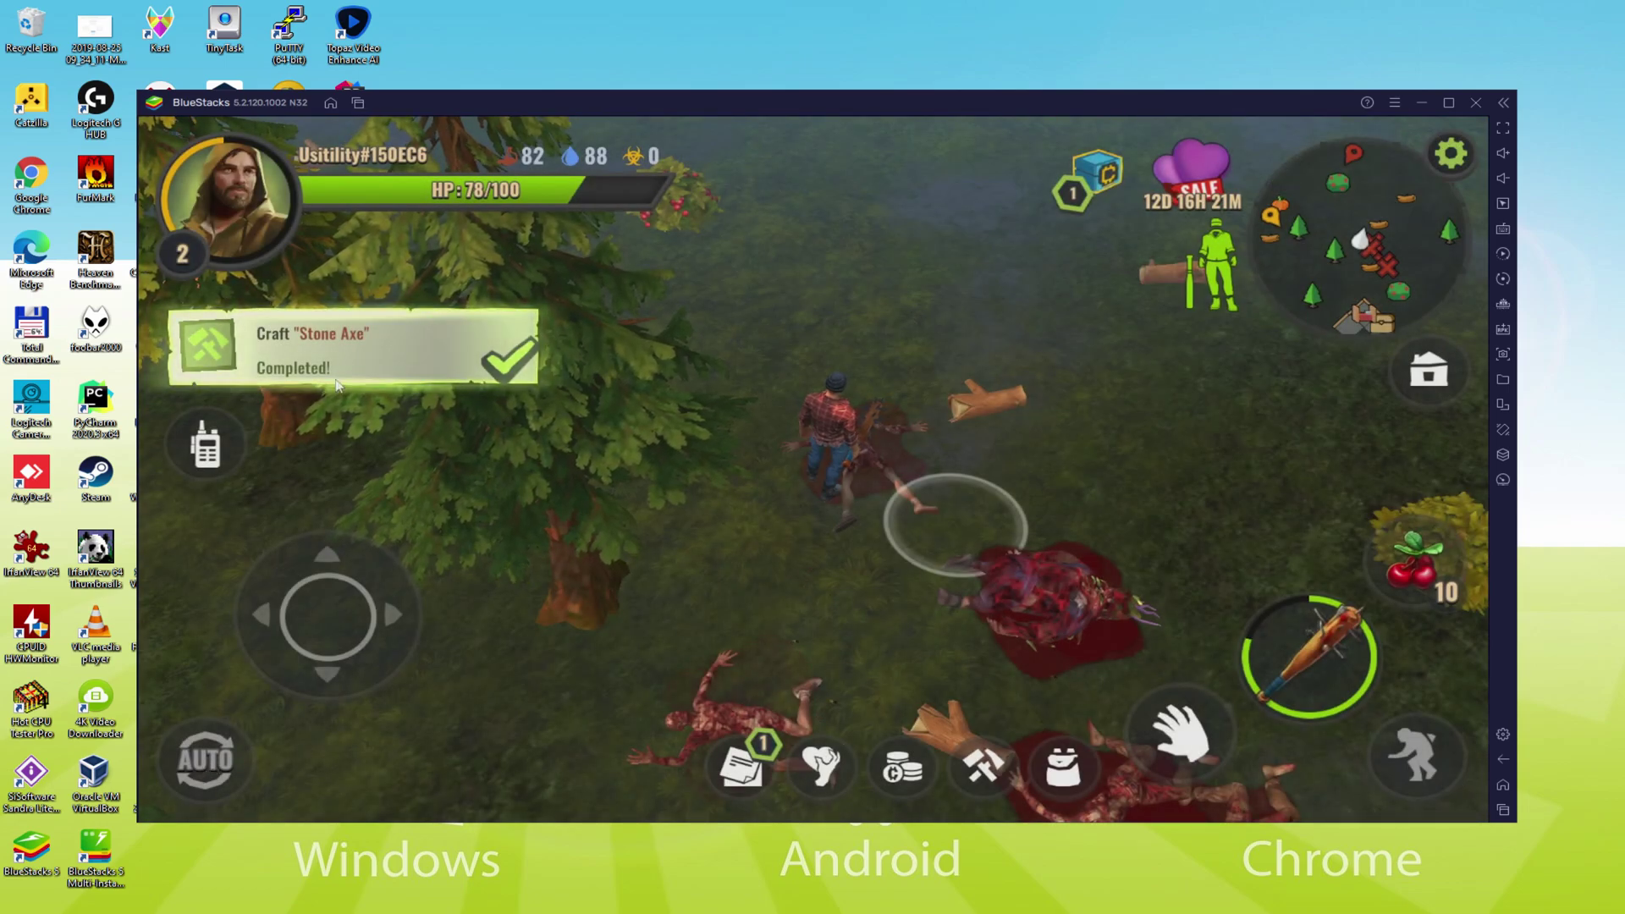
click(338, 373)
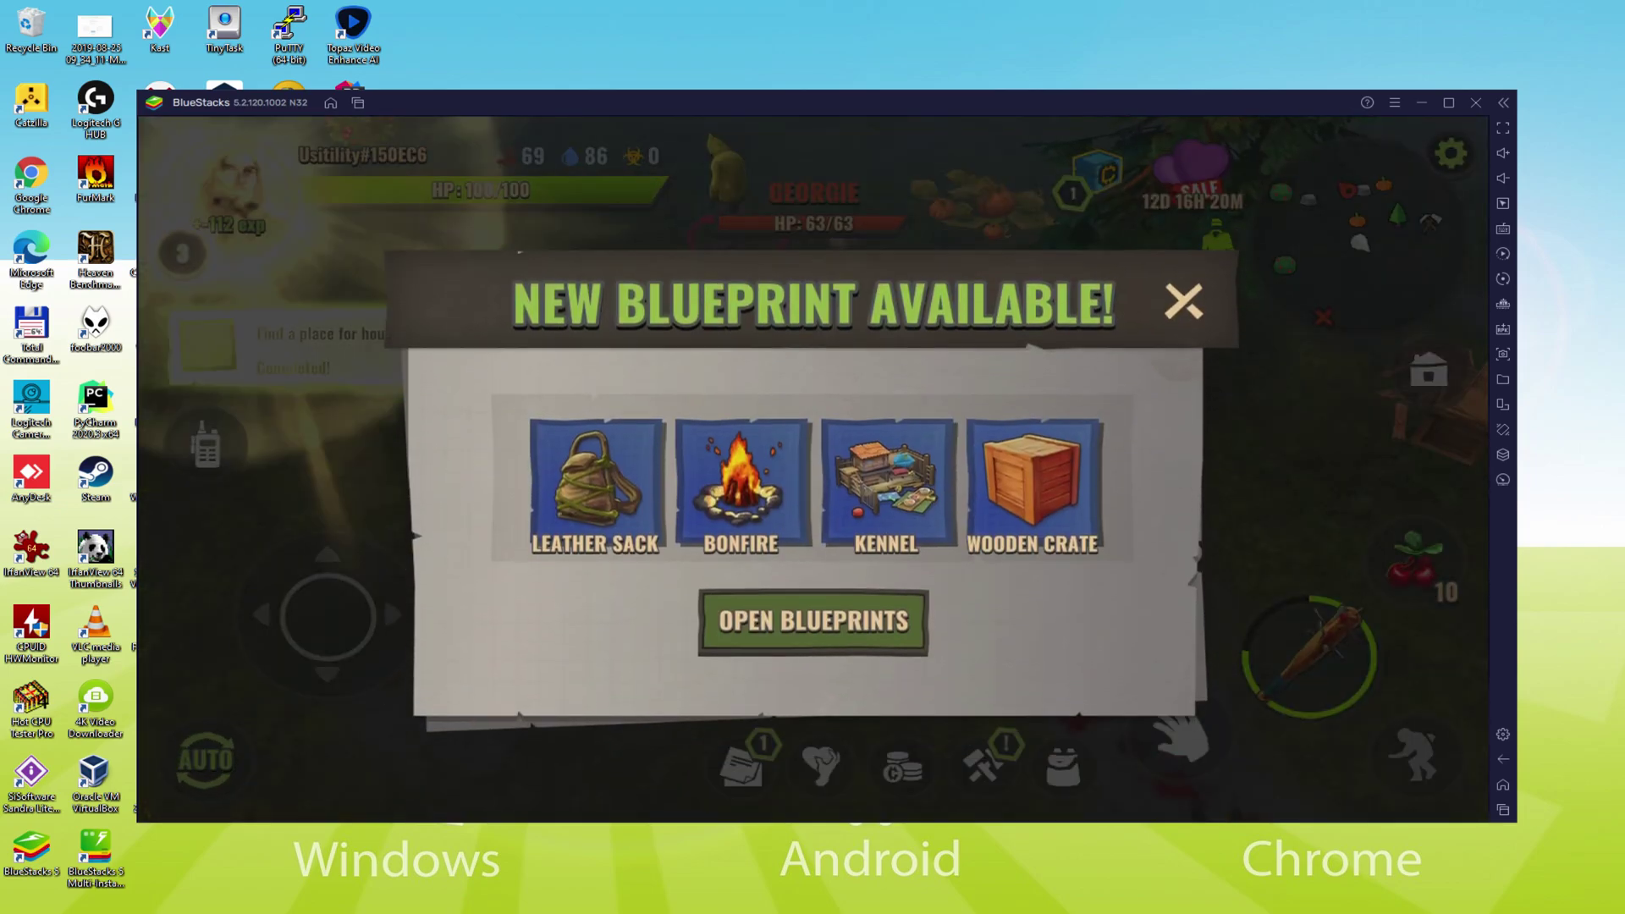
- Open the new level 3 blueprints, examine the materials needed for the Leather Sack, Bonfire, Kennel and Wooden Crate, and close the blueprints
click(787, 623)
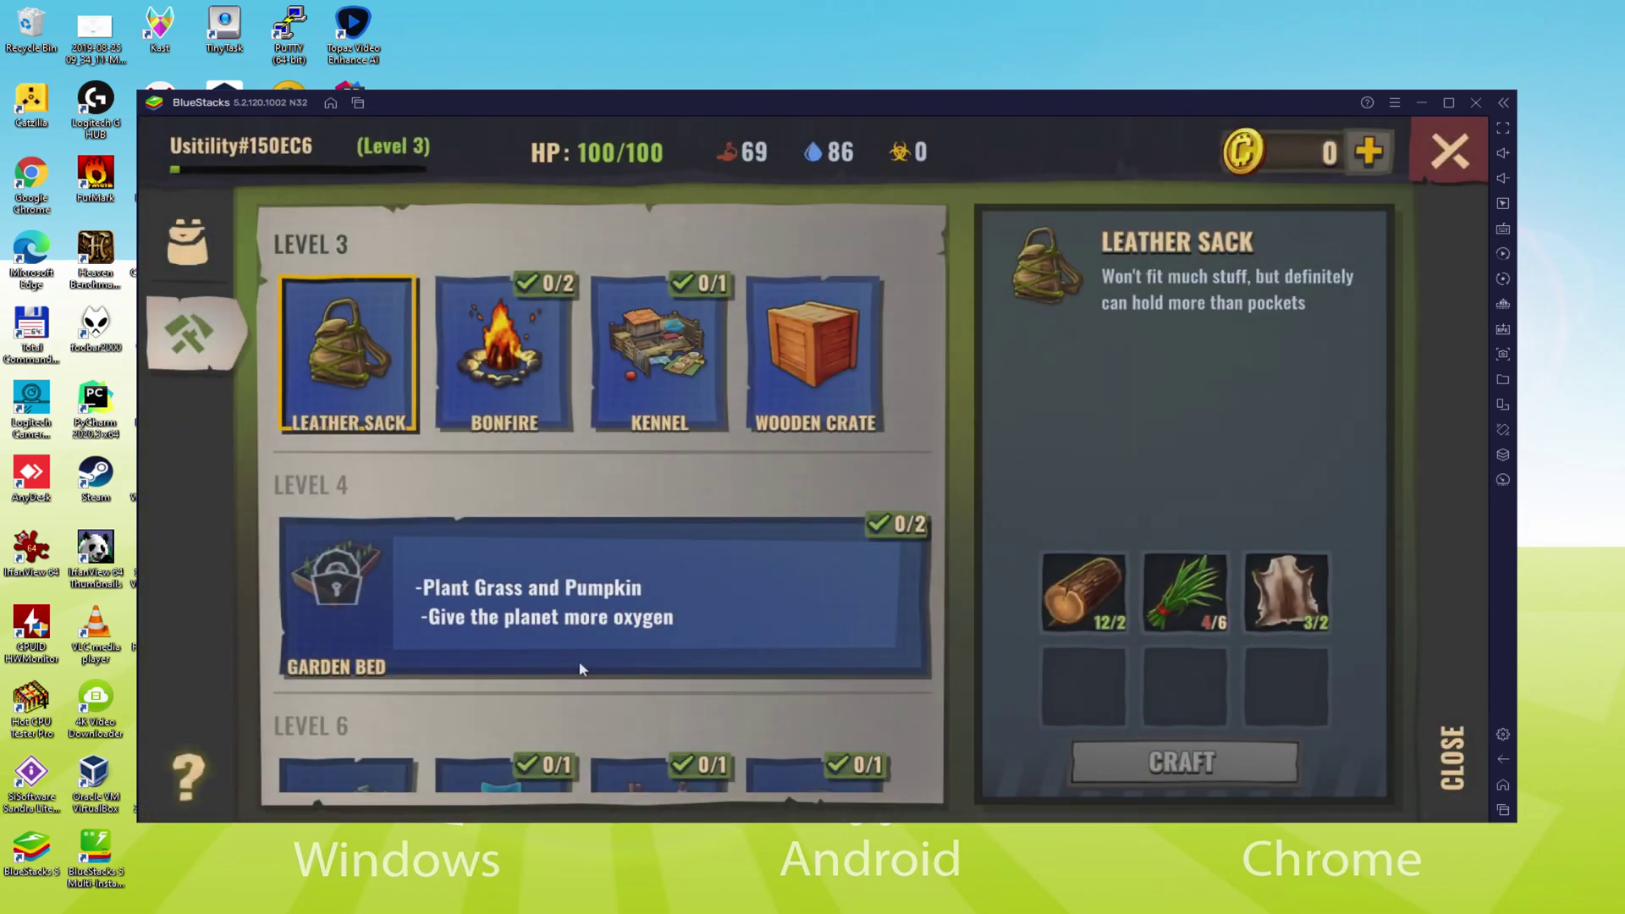
click(554, 421)
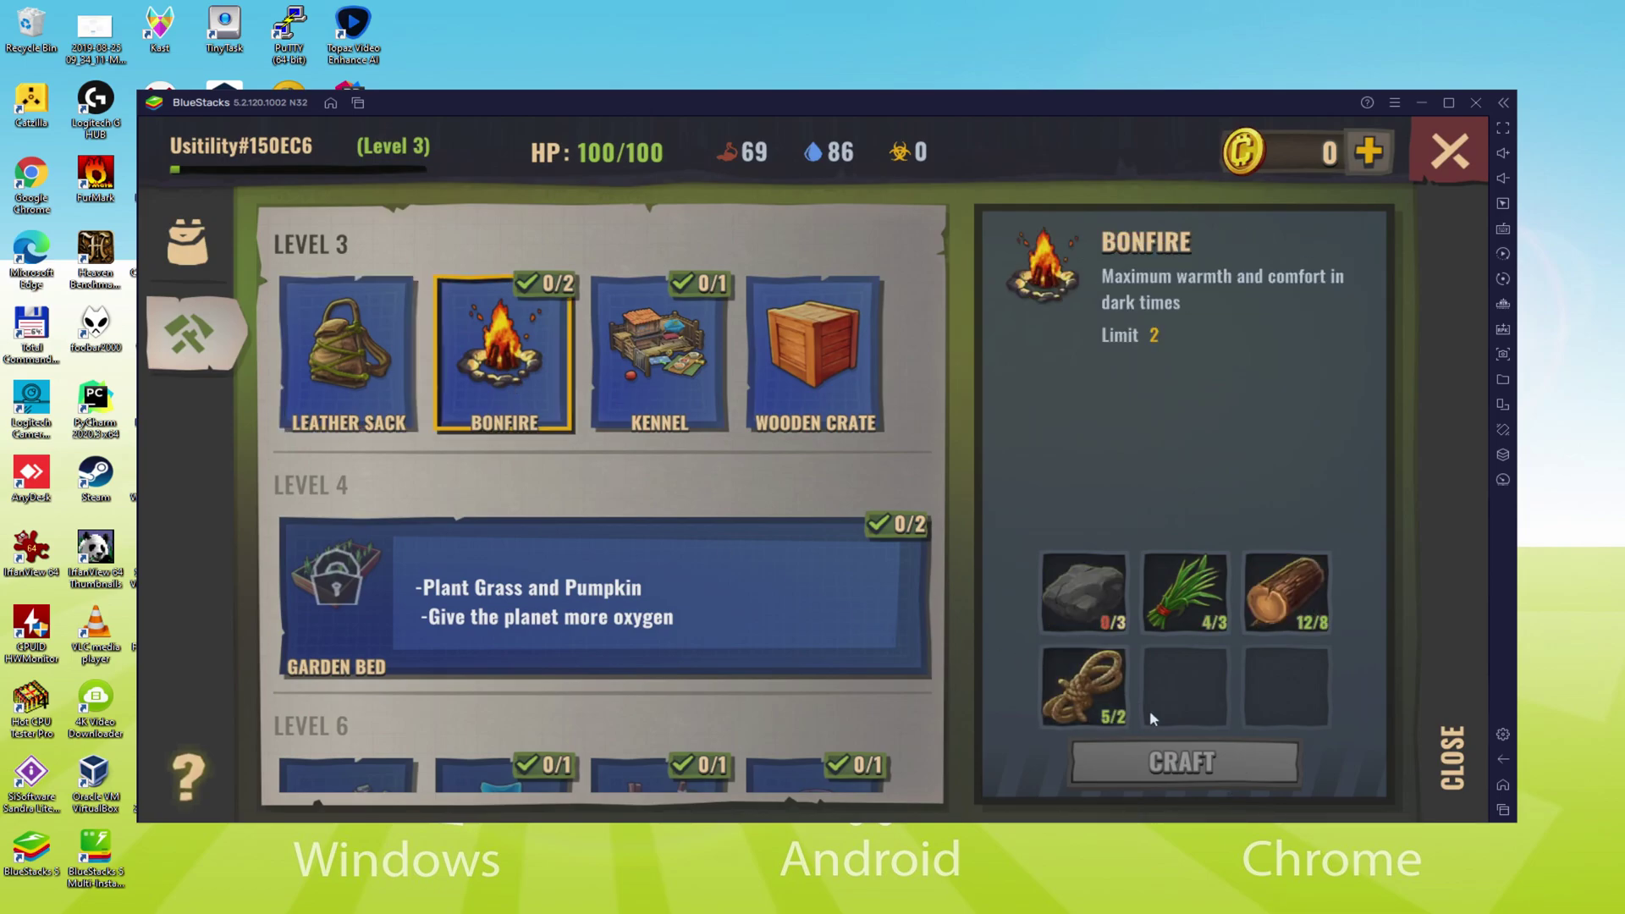
click(661, 372)
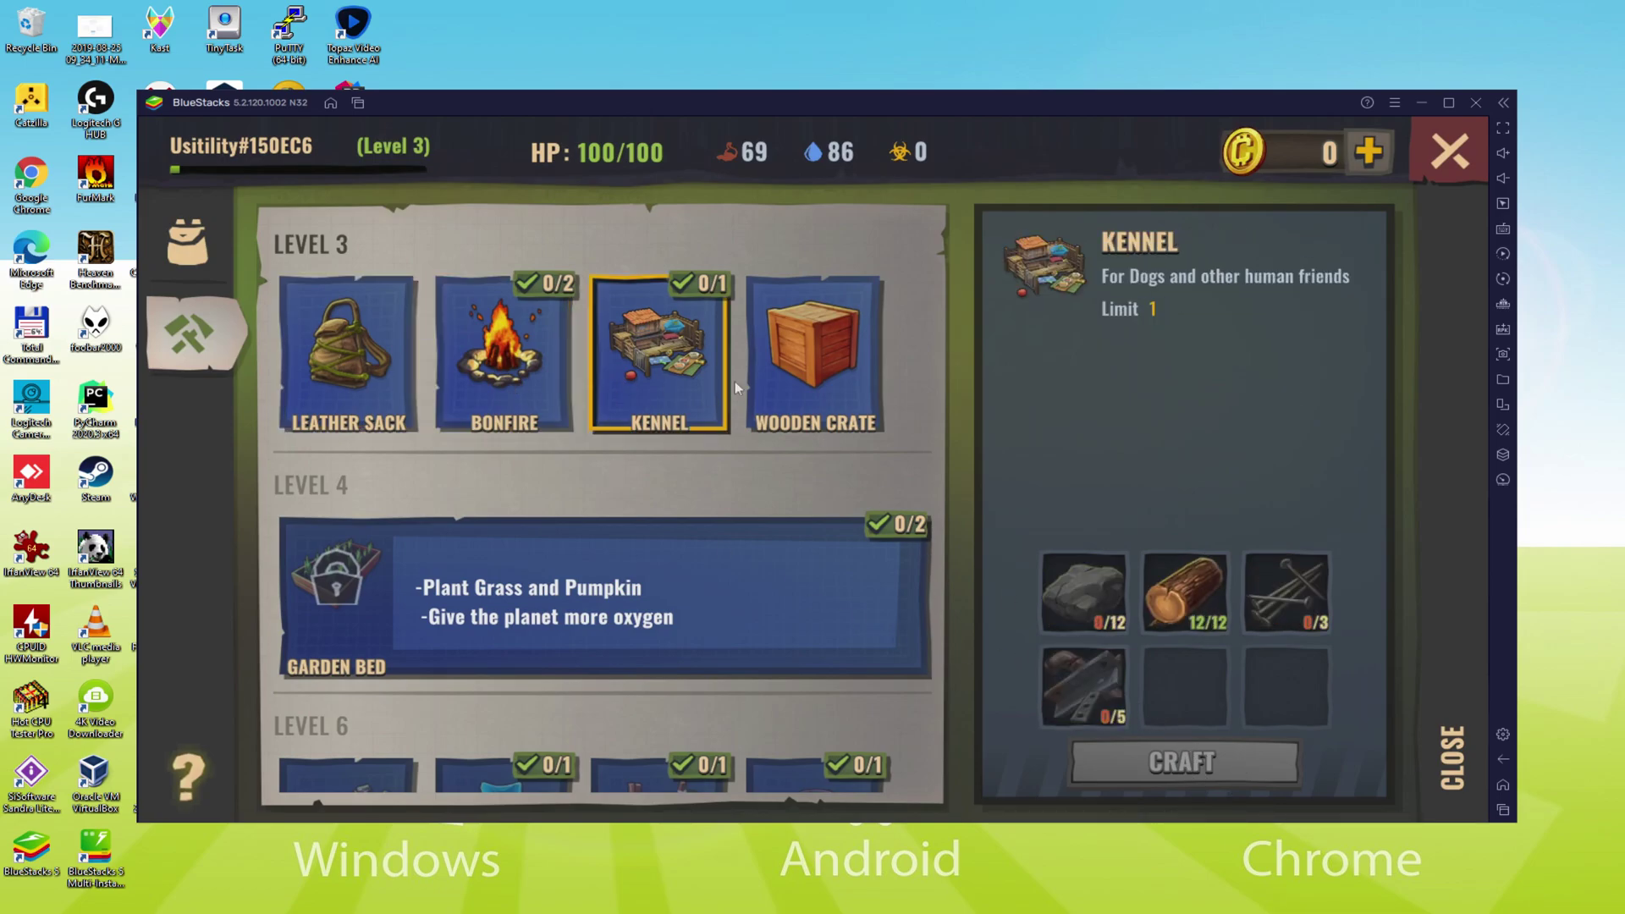
click(847, 391)
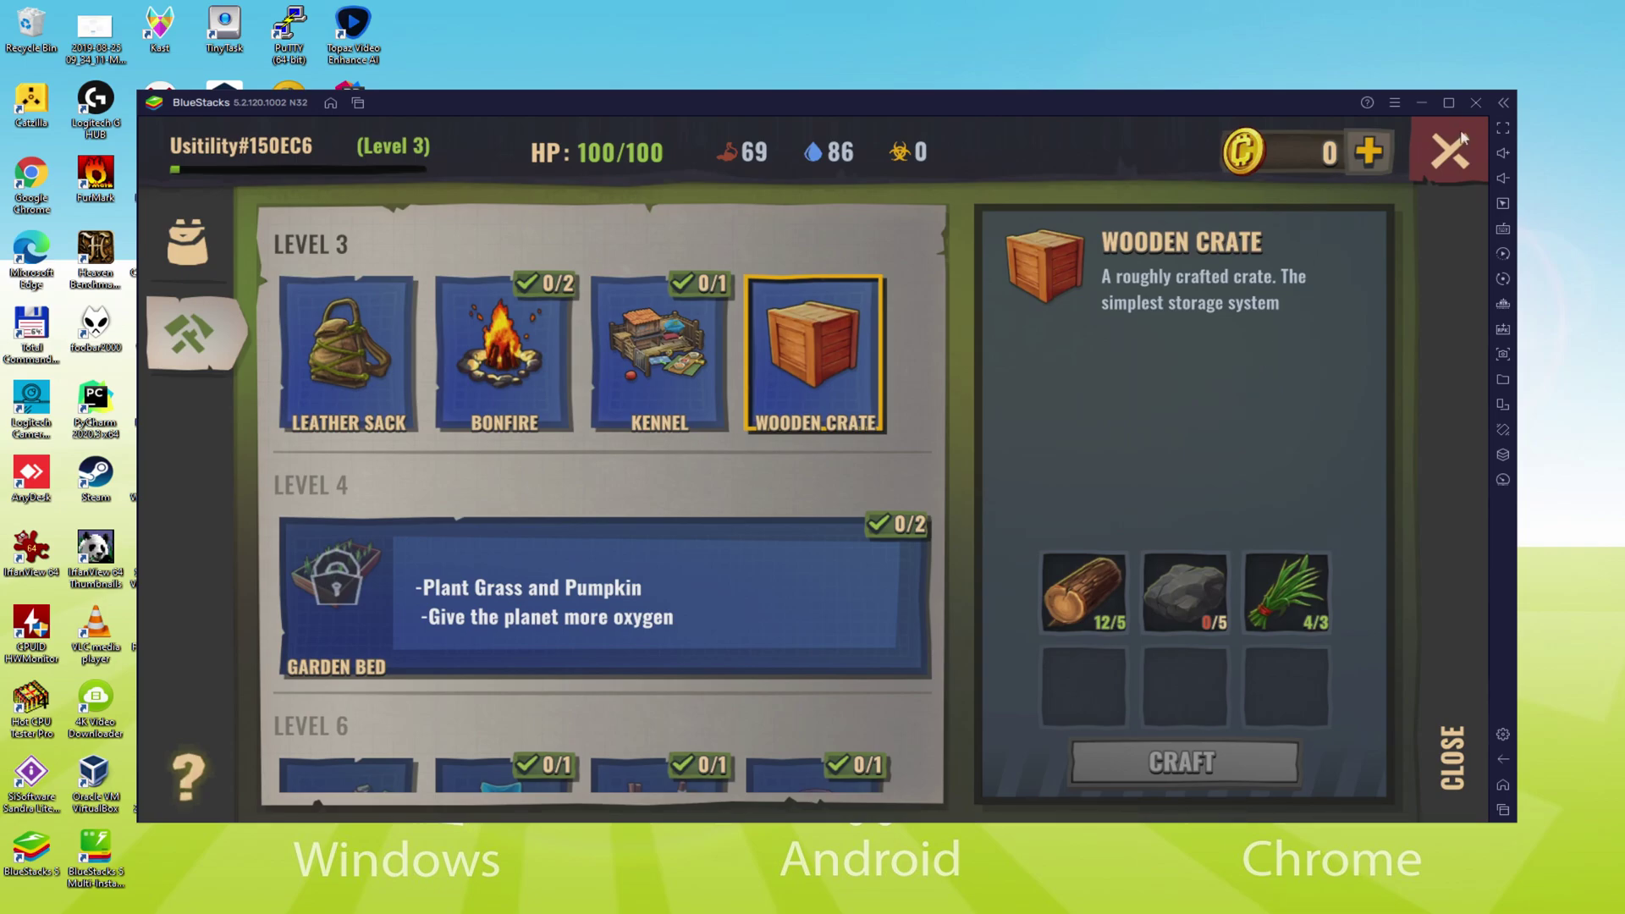
click(1442, 182)
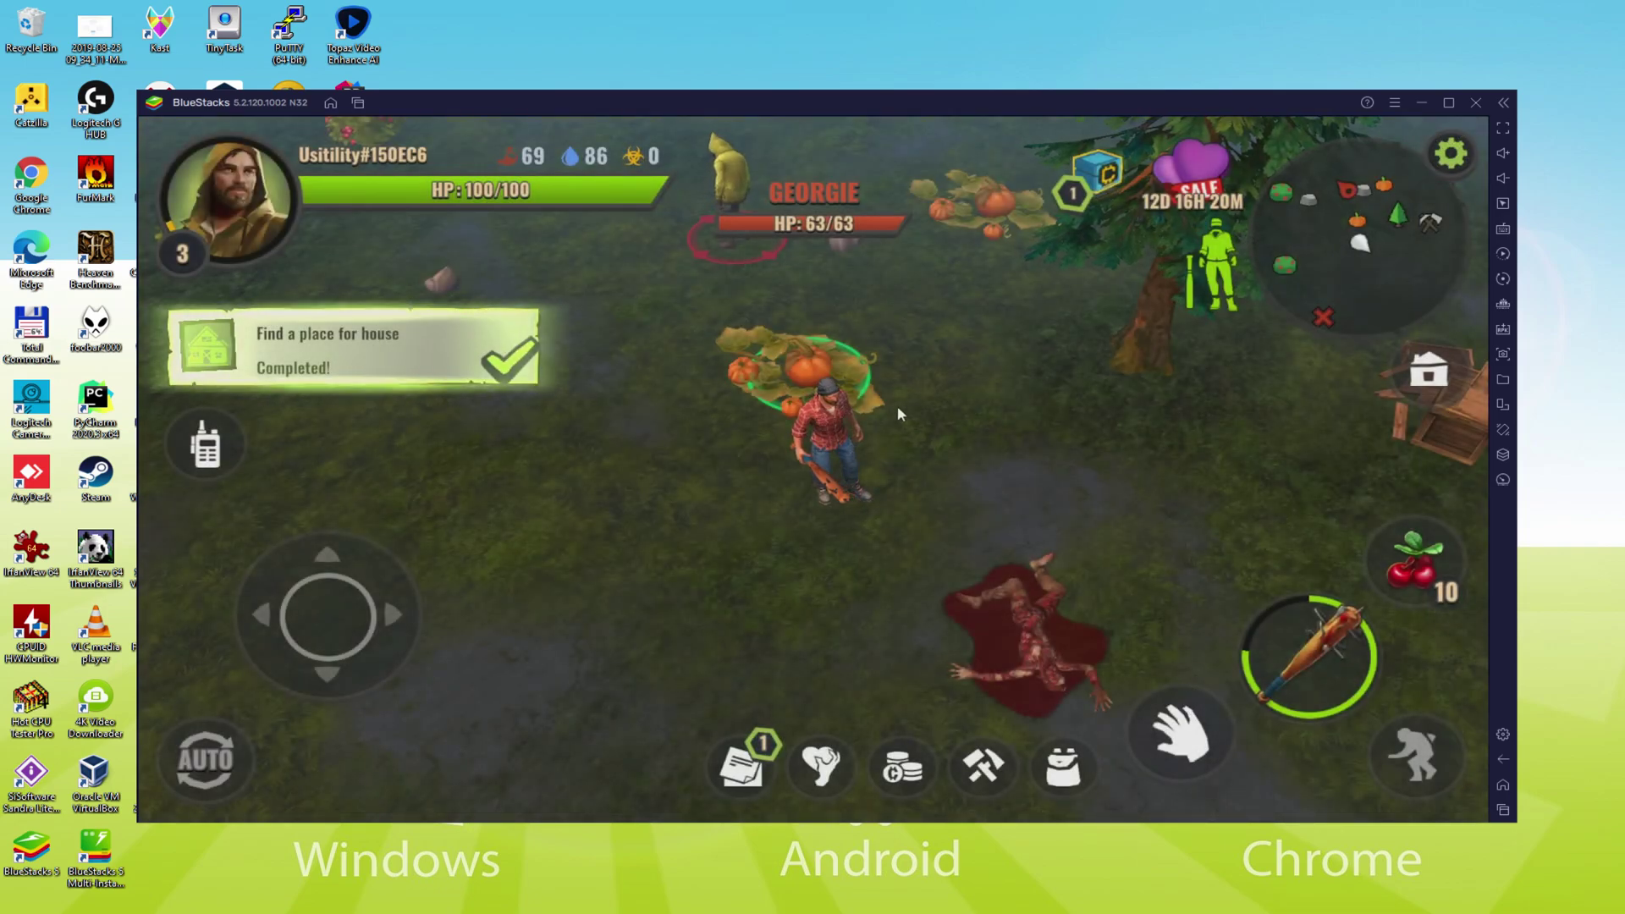